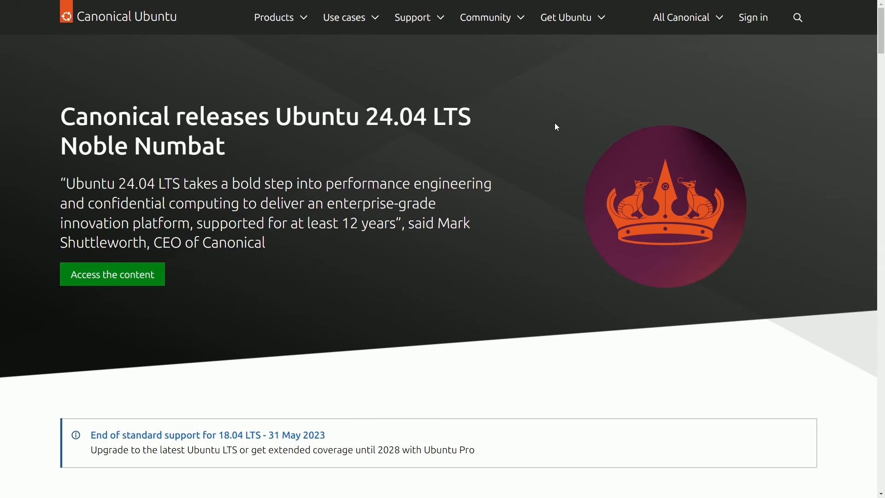
Download the Ubuntu 24.04 LTS desktop image from the Ubuntu site and save it to Downloads as ubuntu-24.04-desktop-amd64
{"action": "left_click", "coordinate": [564, 23]}
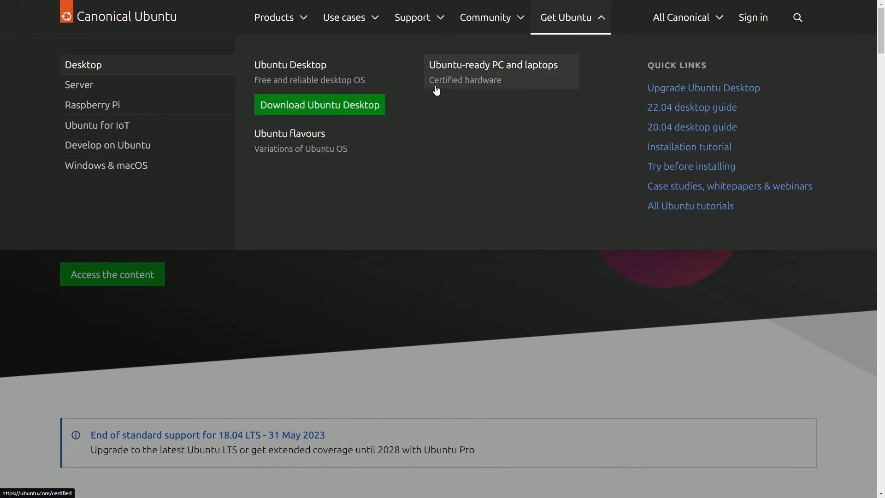
{"action": "left_click", "coordinate": [316, 114]}
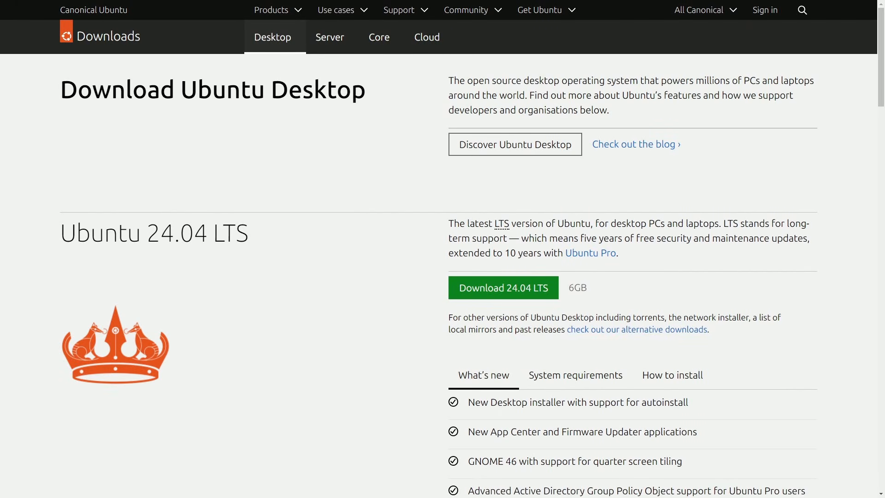
{"action": "scroll", "coordinate": [816, 186], "scroll_direction": "down", "scroll_amount": 2}
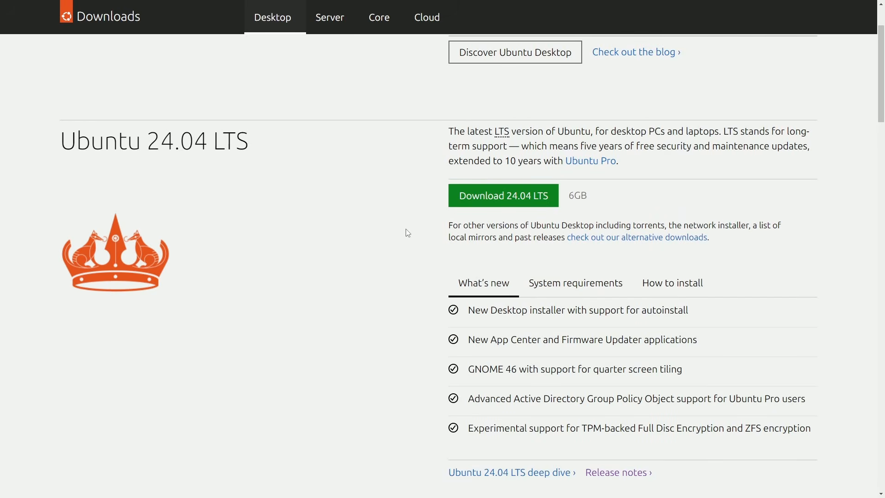
{"action": "scroll", "coordinate": [403, 229], "scroll_direction": "down", "scroll_amount": 1}
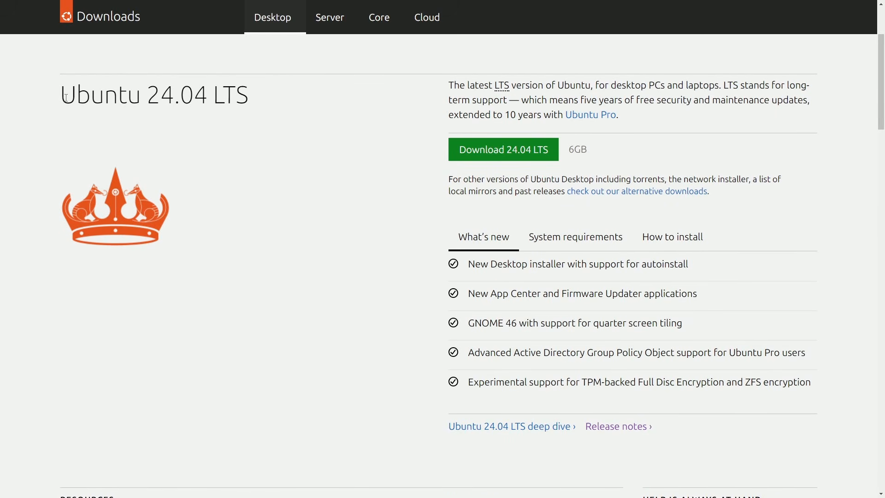
{"action": "left_click_drag", "start_coordinate": [66, 98], "coordinate": [281, 112]}
{"action": "left_click", "coordinate": [282, 114]}
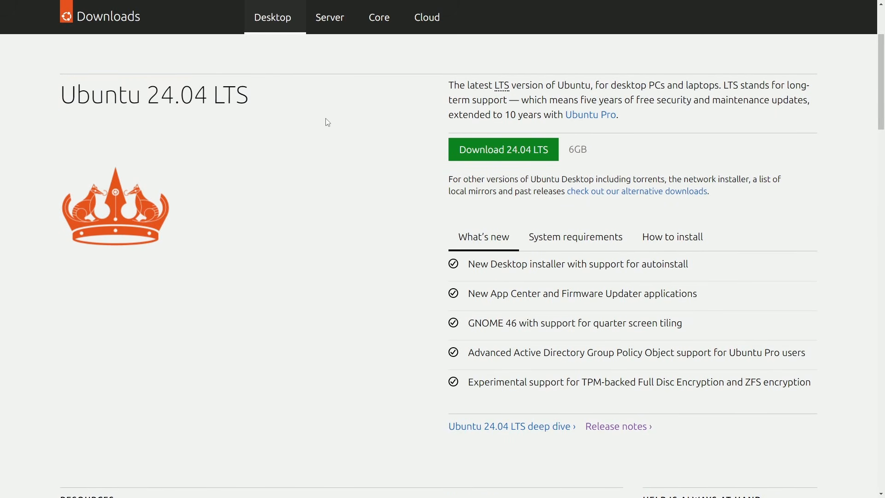
{"action": "left_click", "coordinate": [530, 156]}
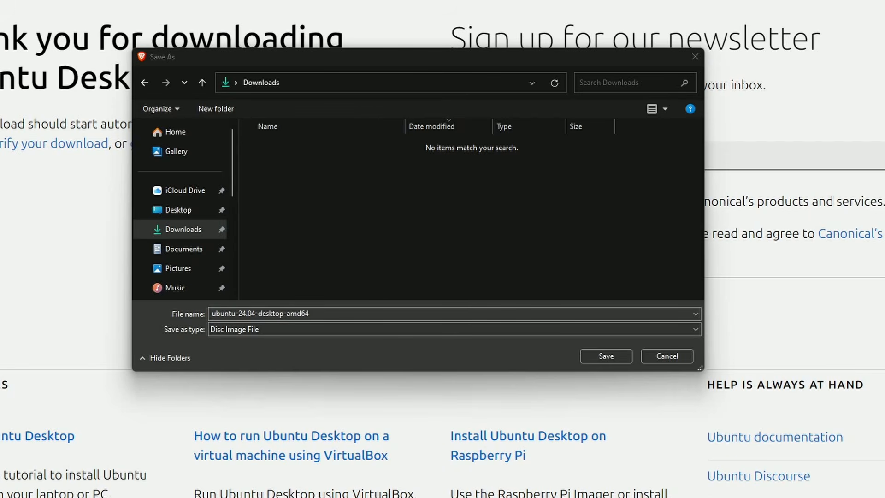
{"action": "left_click", "coordinate": [594, 358]}
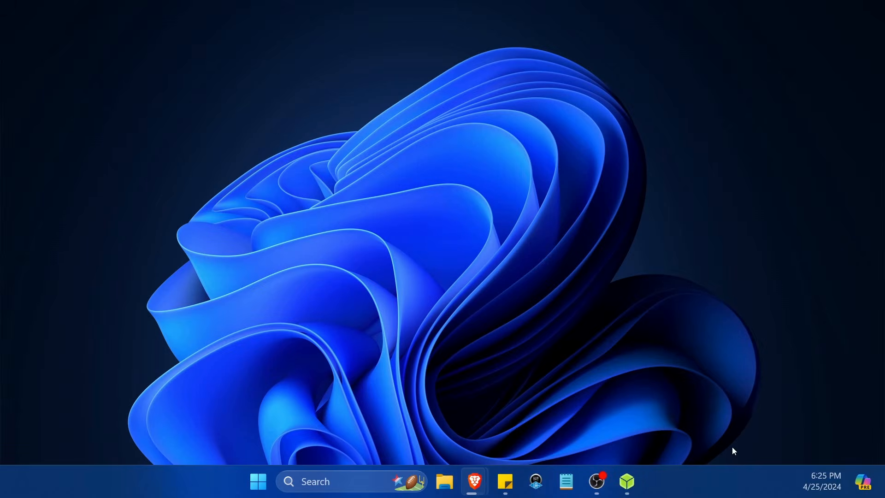
Switch to balenaEtcher and load the ubuntu-24.04-desktop-amd64 disc image from Downloads as the source
{"action": "left_click", "coordinate": [630, 488]}
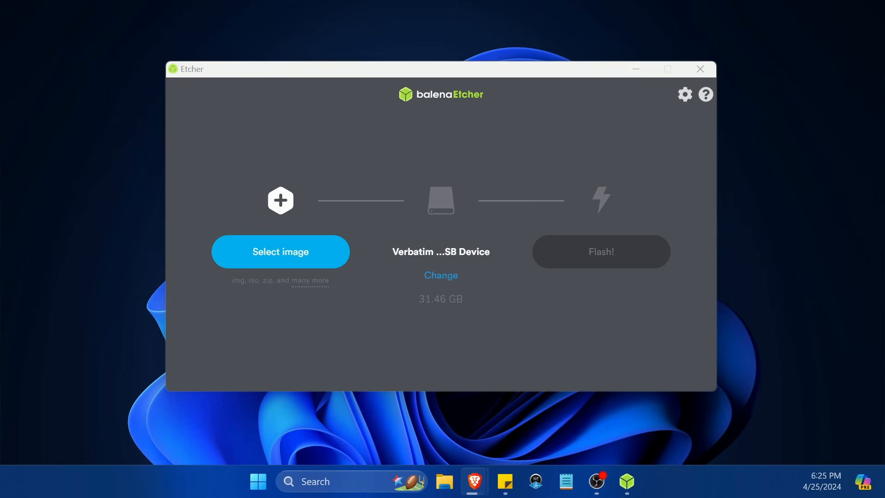
{"action": "left_click", "coordinate": [275, 255]}
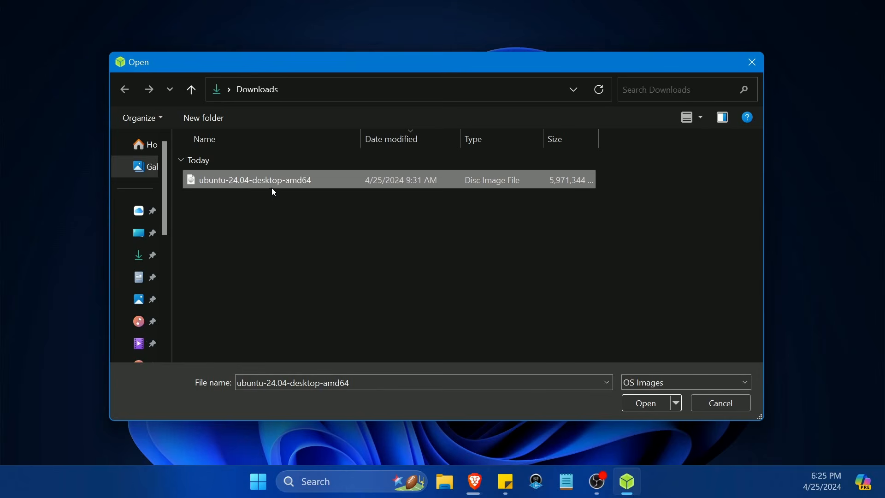
{"action": "left_click", "coordinate": [640, 402]}
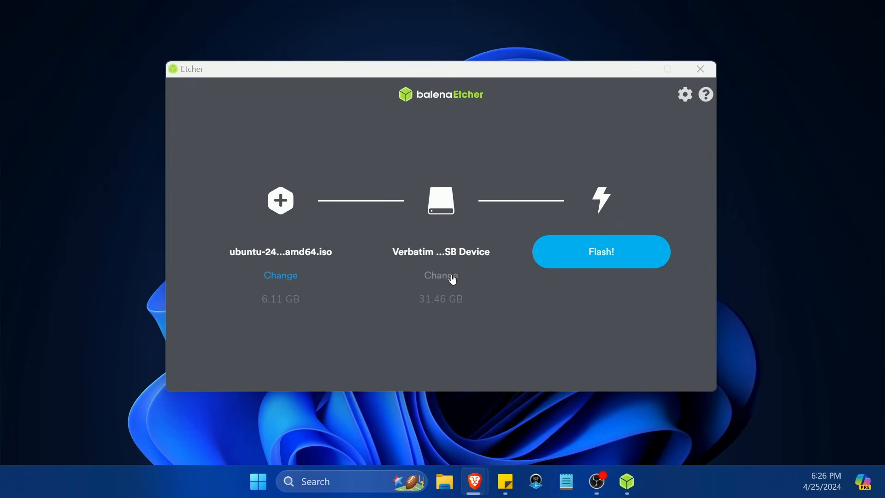
Confirm the Verbatim STORE N GO USB Device as the target drive for flashing
{"action": "left_click", "coordinate": [454, 279]}
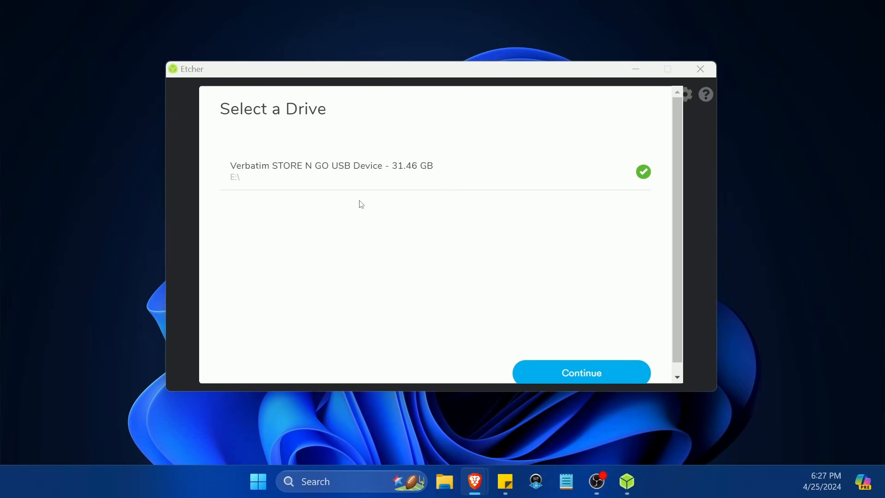
{"action": "scroll", "coordinate": [585, 376], "scroll_direction": "down", "scroll_amount": 1}
{"action": "left_click", "coordinate": [583, 369]}
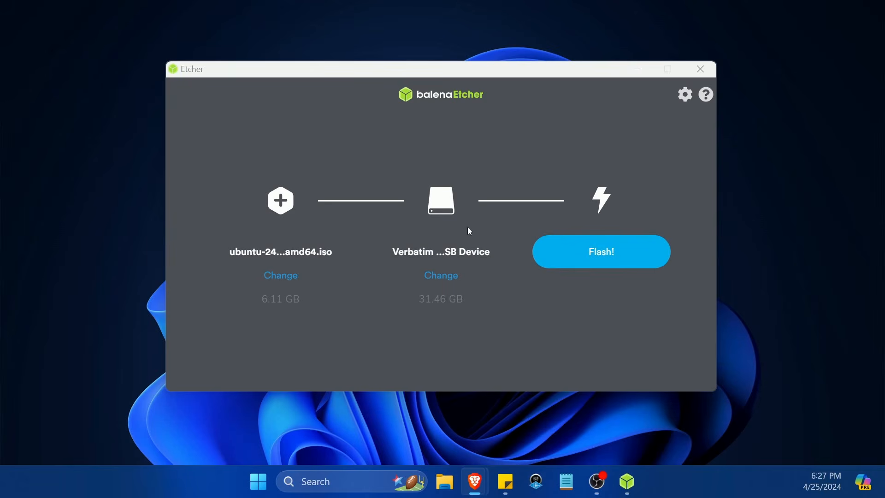
Flash the Ubuntu image to the USB drive, allowing the Windows Command Processor to make changes, and close Etcher
{"action": "left_click", "coordinate": [603, 255]}
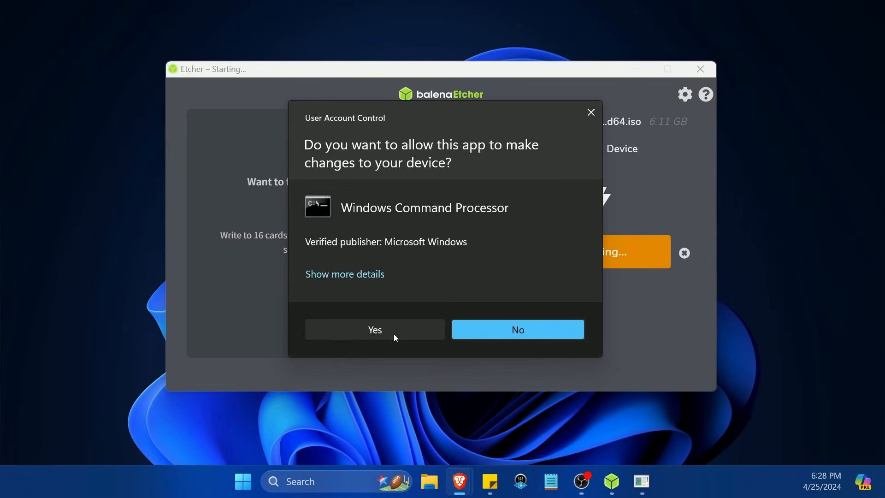
{"action": "left_click", "coordinate": [379, 330]}
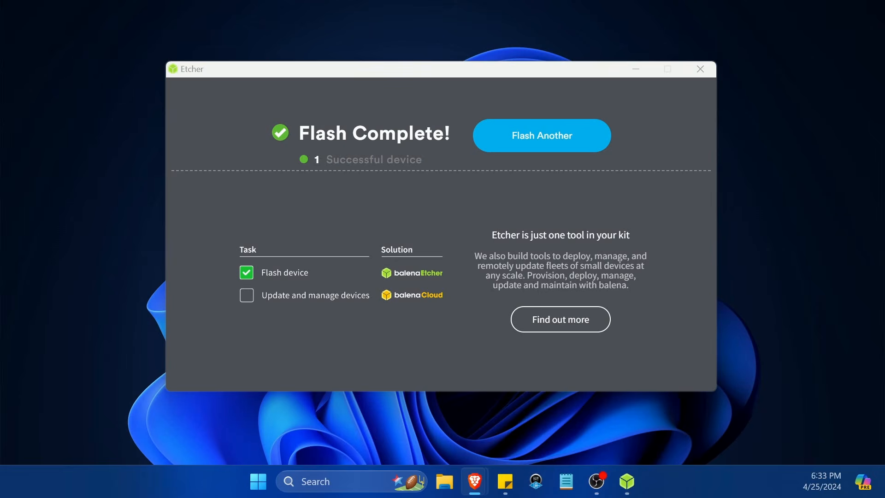
{"action": "left_click", "coordinate": [701, 67]}
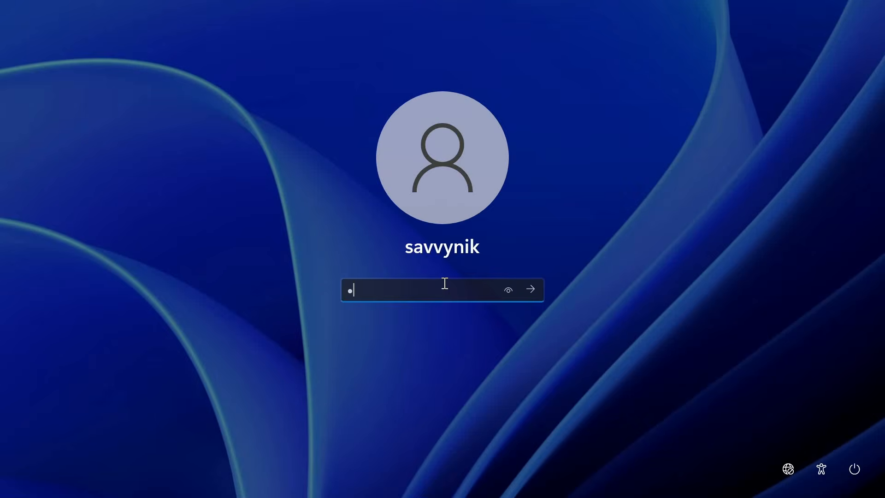
Sign in to Windows with the account password and open the "Create and format hard disk partitions" tool through a search for "disk partitions"
{"action": "type", "text": "******"}
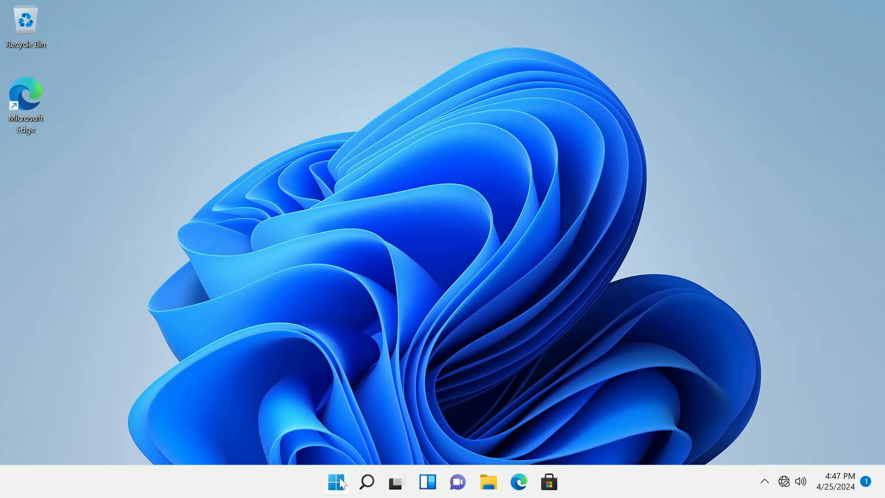
{"action": "left_click", "coordinate": [340, 483]}
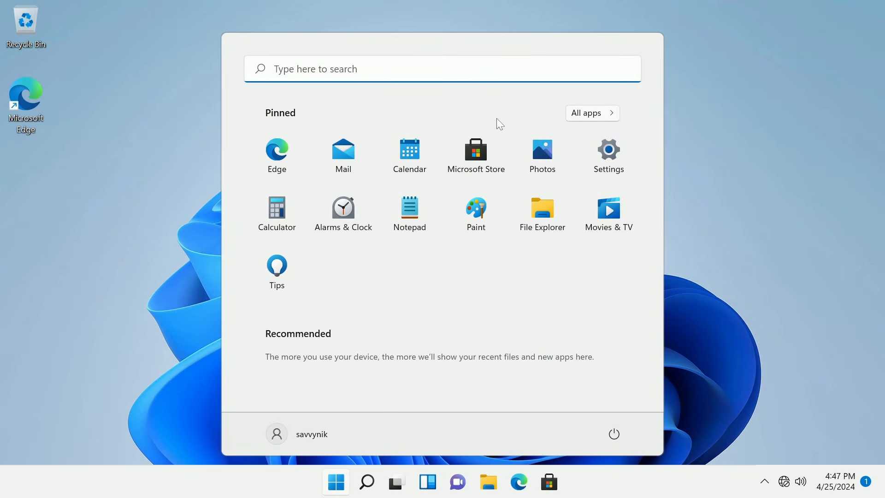
{"action": "type", "text": "disk partitions"}
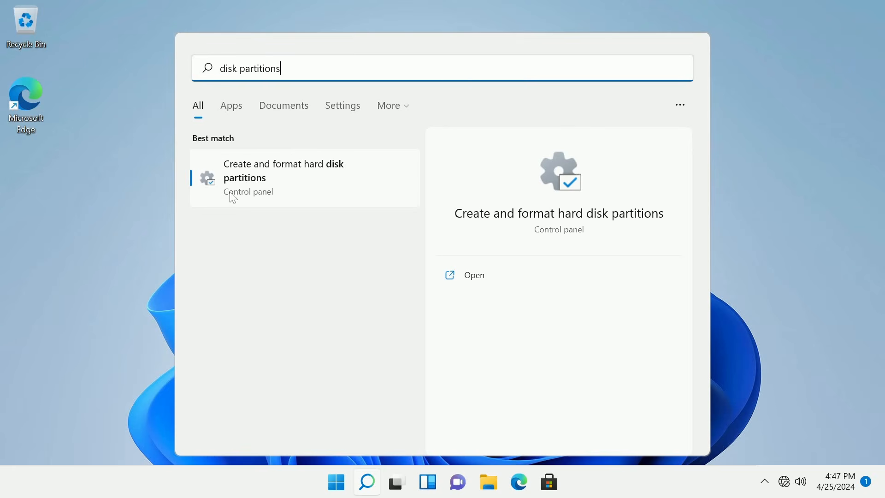
{"action": "left_click", "coordinate": [273, 171]}
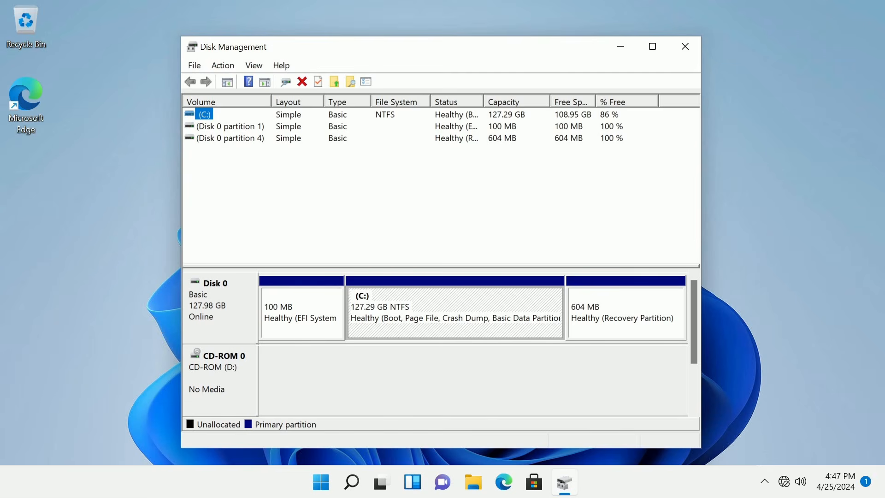
Examine the EFI system, recovery and C: partitions on Disk 0
{"action": "left_click", "coordinate": [312, 327]}
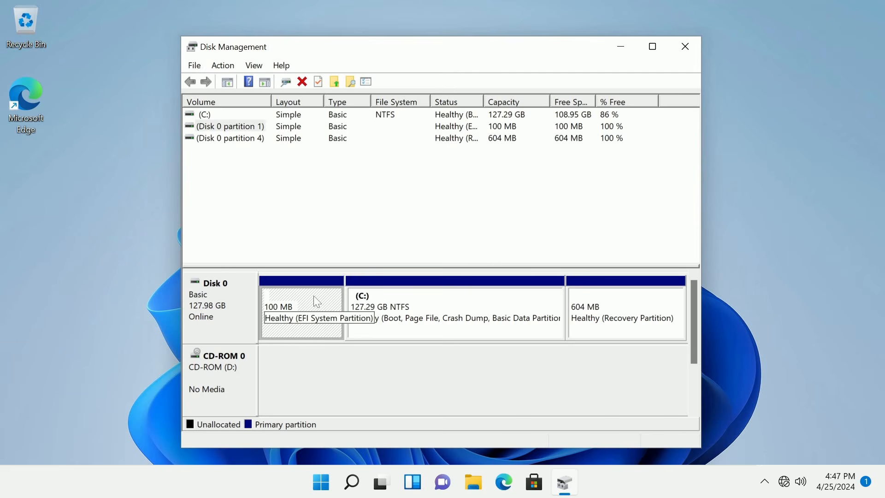
{"action": "left_click", "coordinate": [612, 295]}
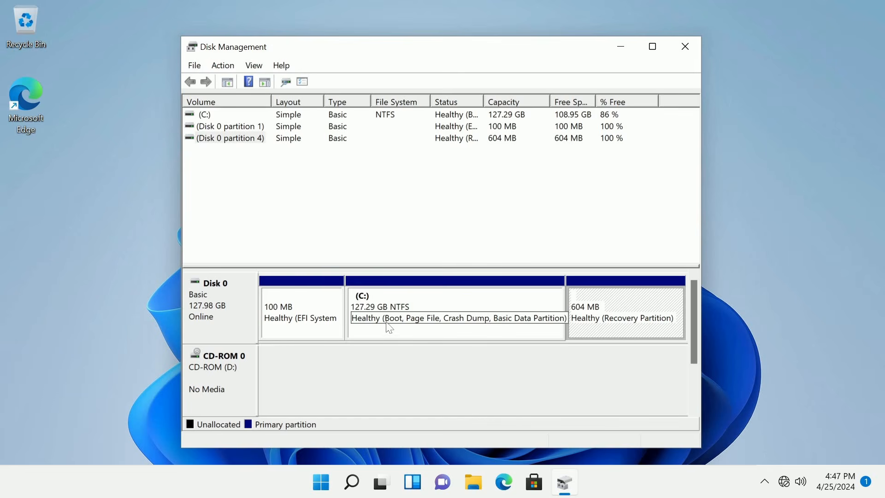
{"action": "left_click", "coordinate": [364, 307]}
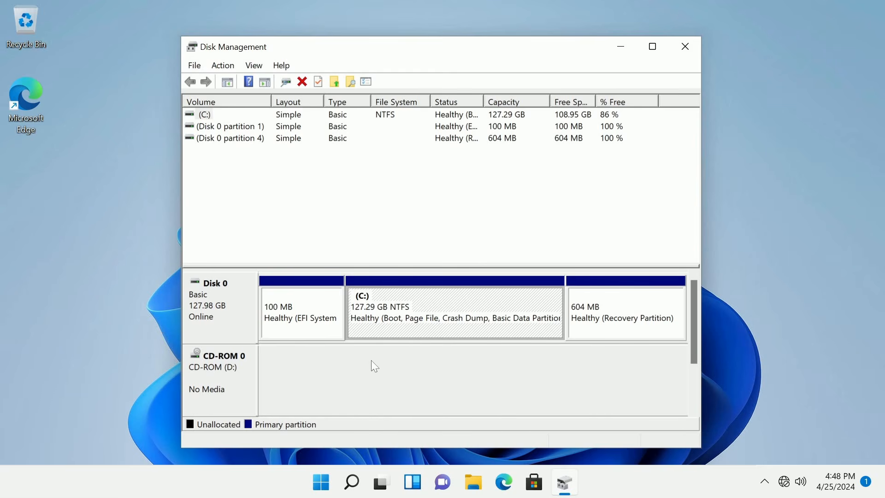
{"action": "left_click", "coordinate": [717, 327]}
{"action": "mouse_move", "coordinate": [695, 324]}
{"action": "left_mouse_down"}
{"action": "mouse_move", "coordinate": [696, 369]}
{"action": "mouse_move", "coordinate": [695, 319]}
{"action": "left_mouse_up"}
{"action": "left_click", "coordinate": [232, 308]}
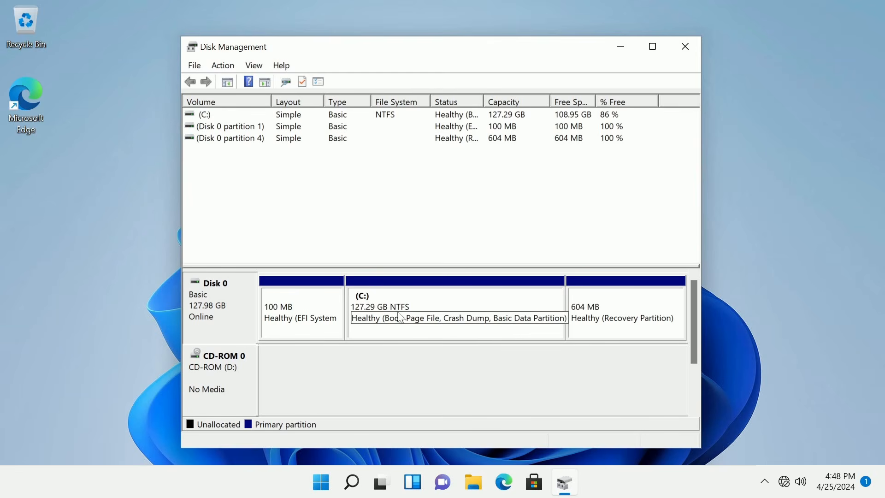
Shrink the C: volume on Disk 0 by 64000 MB
{"action": "left_click", "coordinate": [468, 302]}
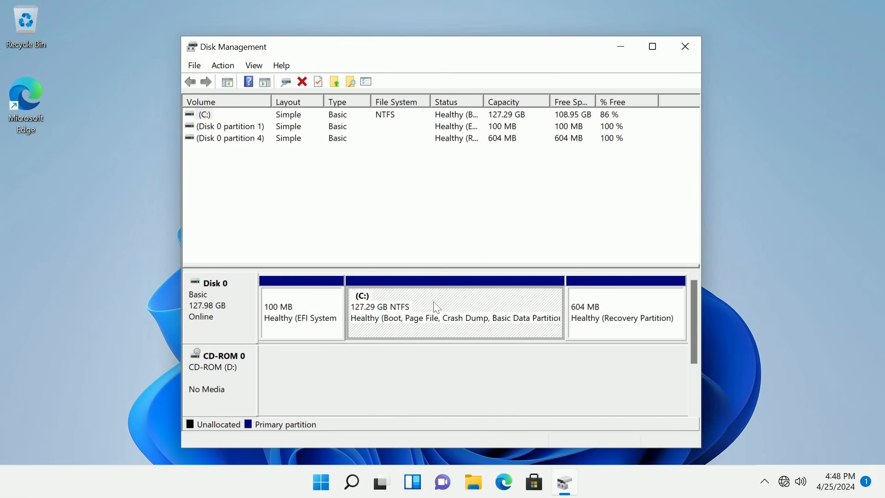
{"action": "right_click", "coordinate": [447, 308]}
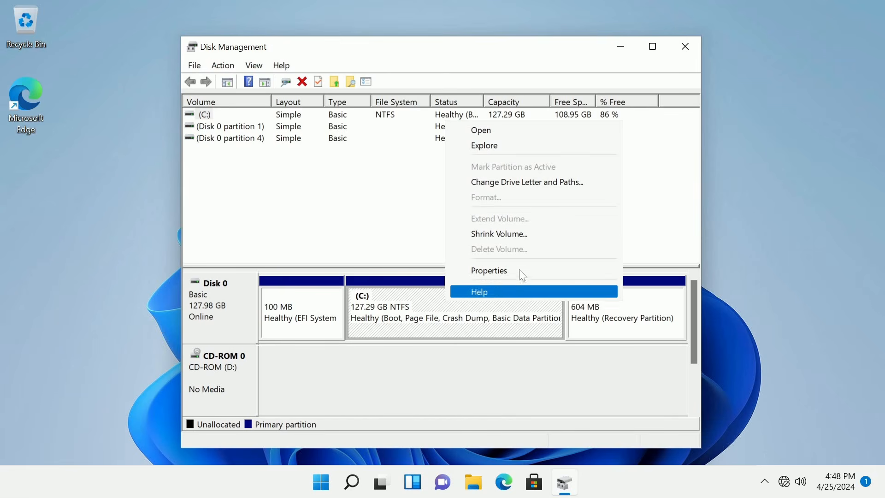
{"action": "left_click", "coordinate": [511, 234]}
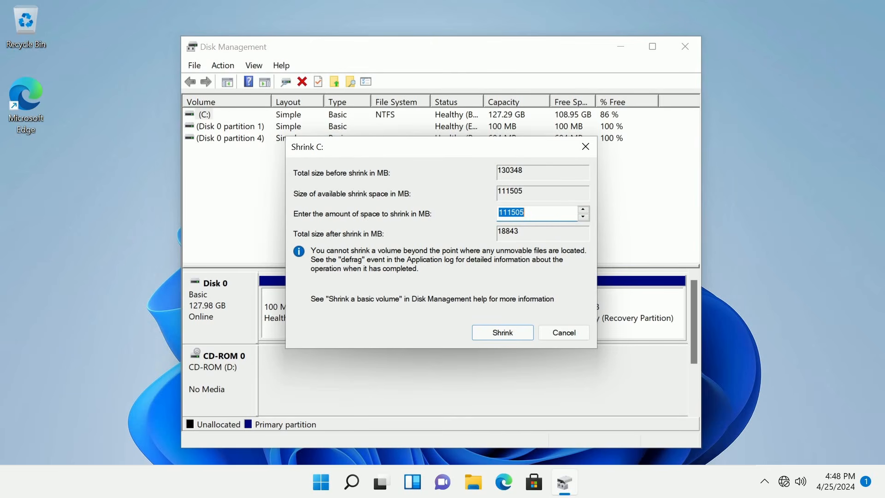
{"action": "left_click_drag", "start_coordinate": [536, 214], "coordinate": [496, 215]}
{"action": "type", "text": "64000"}
{"action": "left_click", "coordinate": [503, 333]}
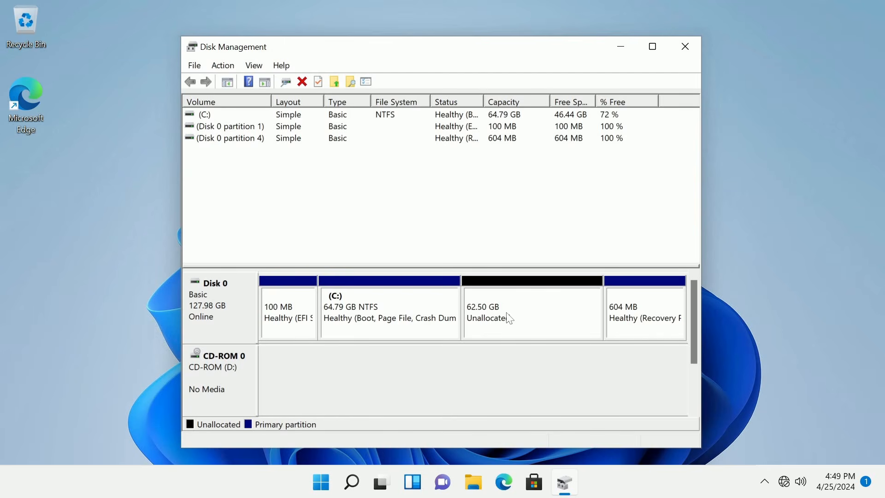
Compare the unallocated space on Disk 0 with the C: partition and close Disk Management
{"action": "left_click", "coordinate": [531, 326]}
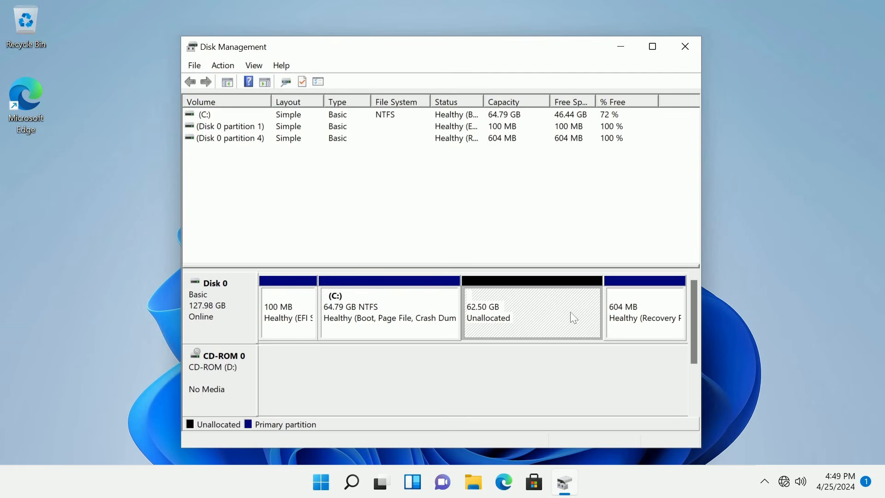
{"action": "left_click", "coordinate": [401, 306]}
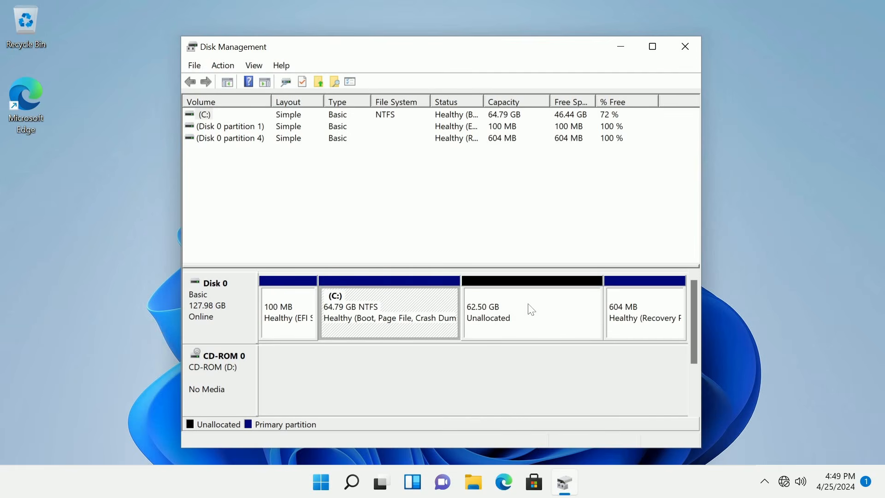
{"action": "left_click", "coordinate": [531, 308]}
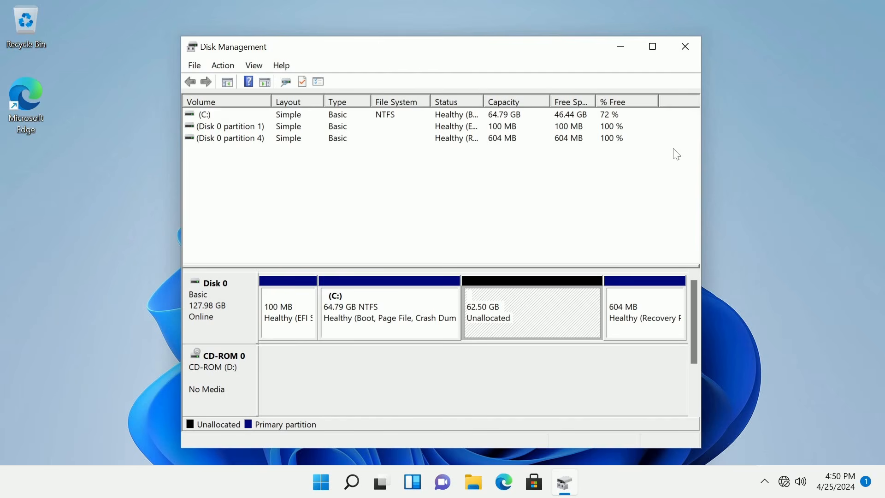
{"action": "left_click", "coordinate": [686, 49]}
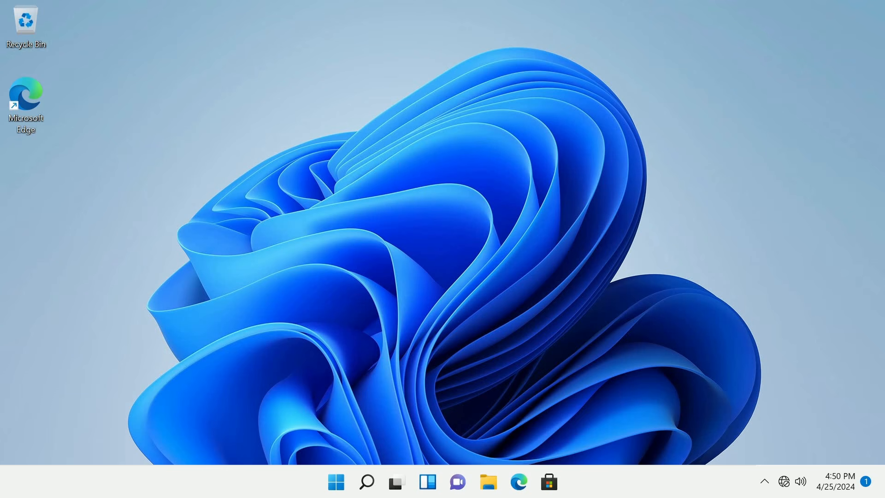
Find the advanced startup options by searching for "boot", review the Recovery page, and close Settings
{"action": "left_click", "coordinate": [337, 482]}
{"action": "left_click", "coordinate": [421, 76]}
{"action": "type", "text": "boot"}
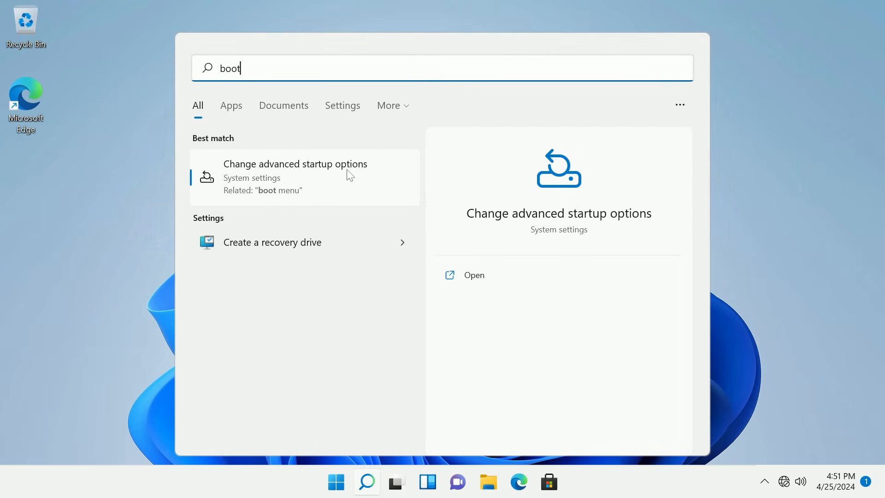
{"action": "left_click", "coordinate": [327, 178]}
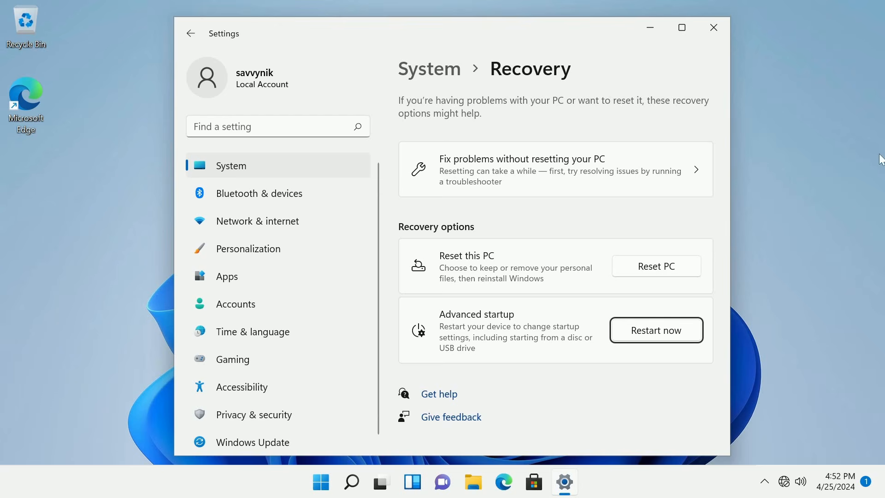
{"action": "left_click", "coordinate": [714, 27]}
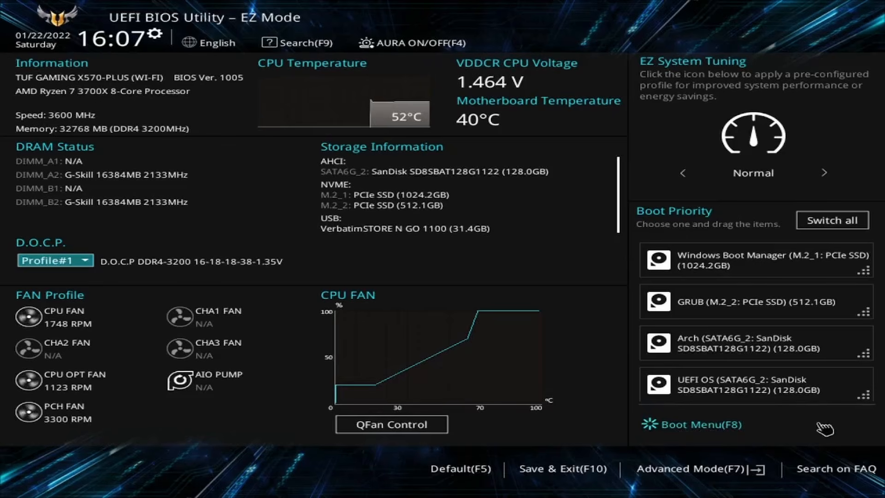
Switch the BIOS to Advanced Mode and go to Boot Option #1 in the boot settings
{"action": "key", "text": "F7"}
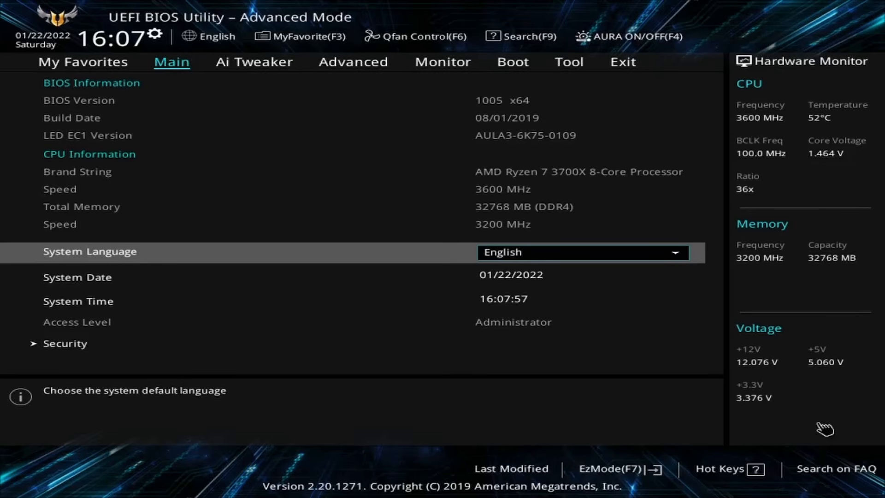
{"action": "key", "text": "Right"}
{"action": "key", "text": "Right"}
{"action": "key", "text": "Right"}
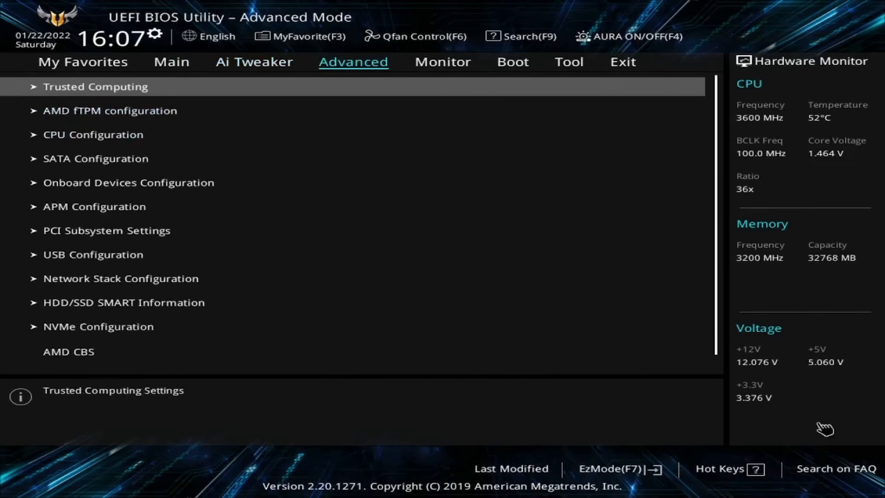
{"action": "key", "text": "Right"}
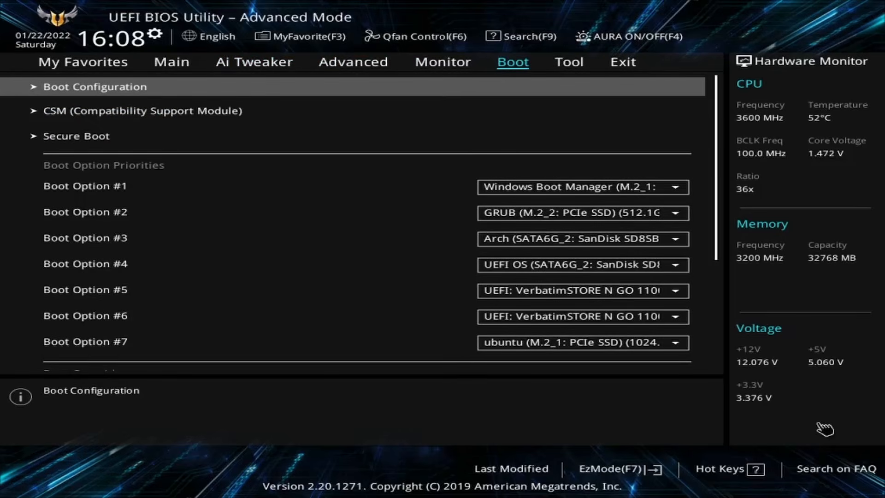
{"action": "key", "text": "Down"}
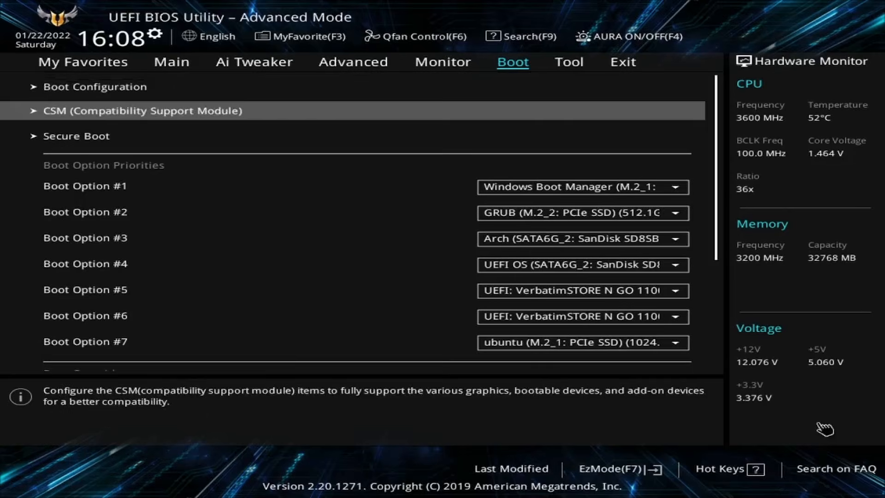
{"action": "key", "text": "Down"}
{"action": "key", "text": "Down"}
{"action": "key", "text": "Down"}
{"action": "key", "text": "Up"}
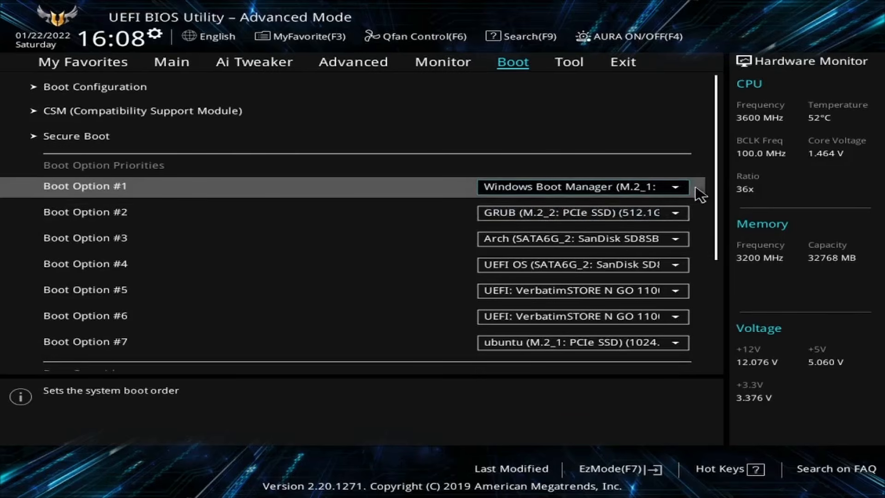
Set Boot Option #1 to UEFI: VerbatimSTORE N GO 1100 (31.4GB) and open the Secure Boot settings
{"action": "left_click", "coordinate": [678, 189]}
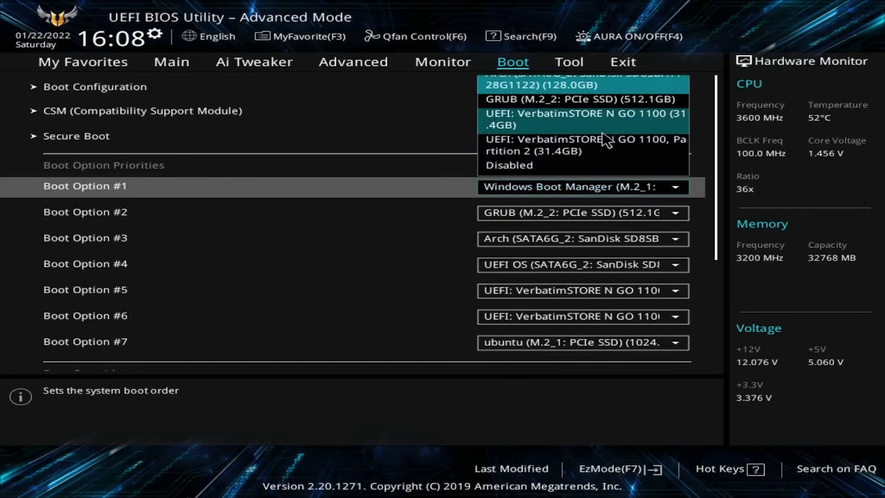
{"action": "key", "text": "Down"}
{"action": "key", "text": "Down"}
{"action": "key", "text": "Down"}
{"action": "key", "text": "Down"}
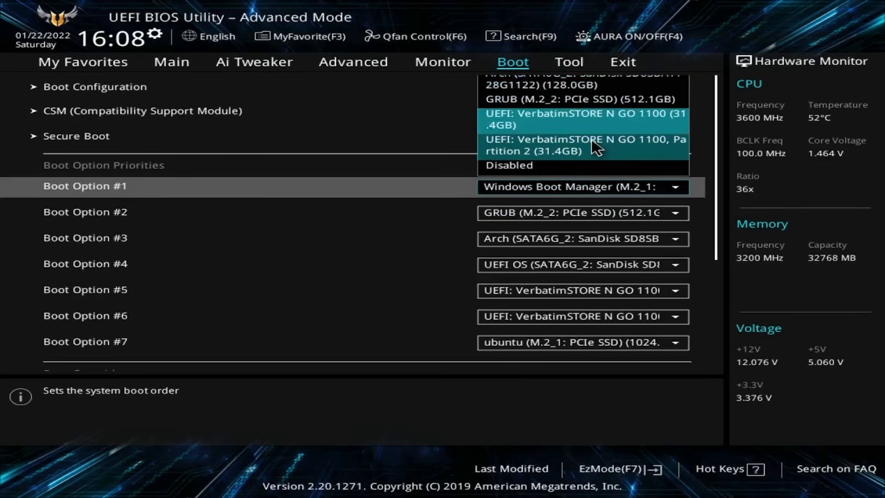
{"action": "key", "text": "Up"}
{"action": "key", "text": "Up"}
{"action": "key", "text": "Up"}
{"action": "key", "text": "Up"}
{"action": "key", "text": "Down"}
{"action": "key", "text": "Down"}
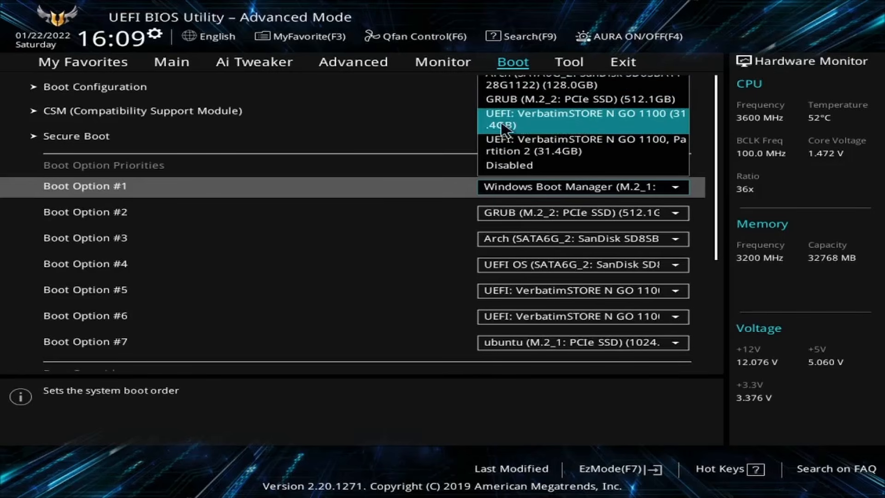
{"action": "left_click", "coordinate": [637, 124]}
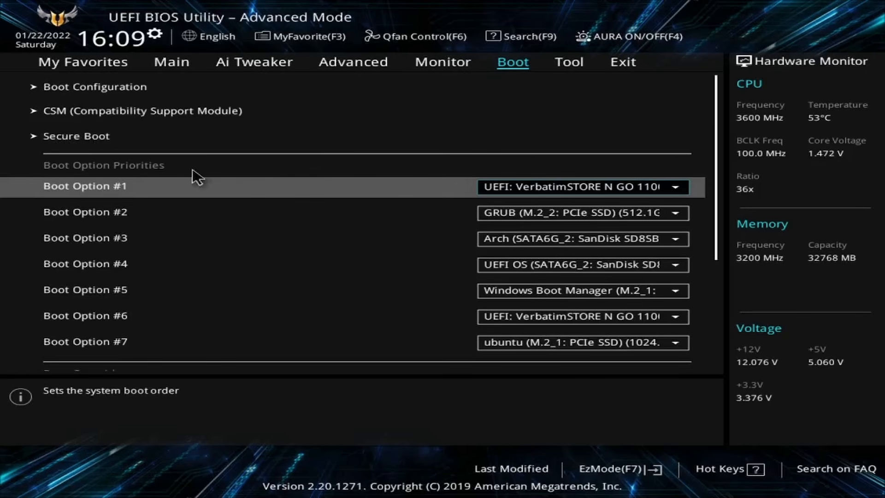
{"action": "left_click", "coordinate": [135, 139]}
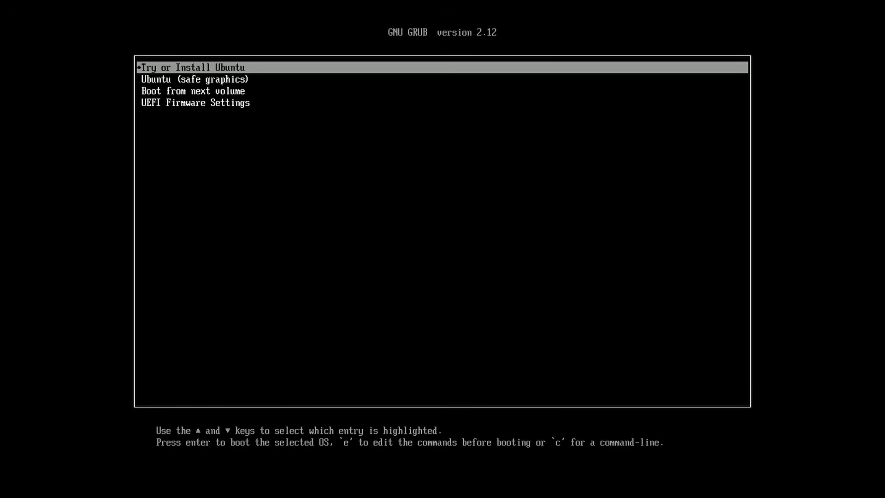
Look through the GRUB boot entries and boot "Try or Install Ubuntu"
{"action": "key", "text": "Down"}
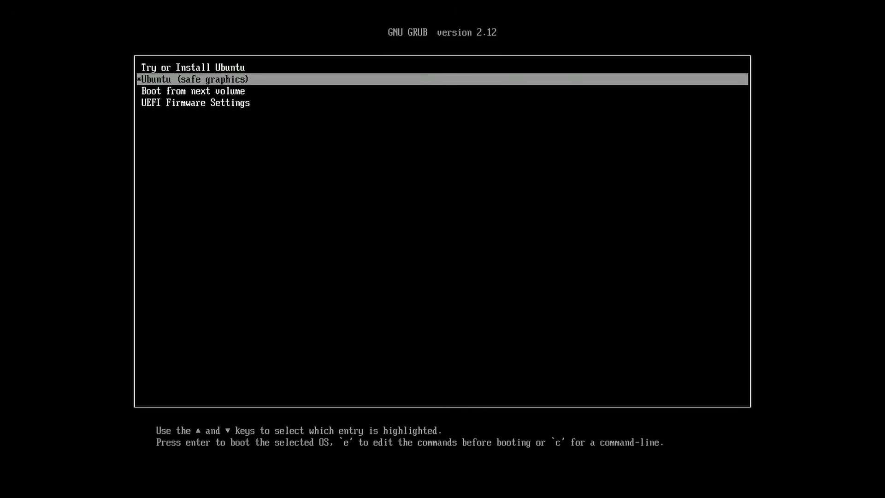
{"action": "key", "text": "Down"}
{"action": "key", "text": "Down"}
{"action": "key", "text": "Up"}
{"action": "key", "text": "Up"}
{"action": "key", "text": "Up"}
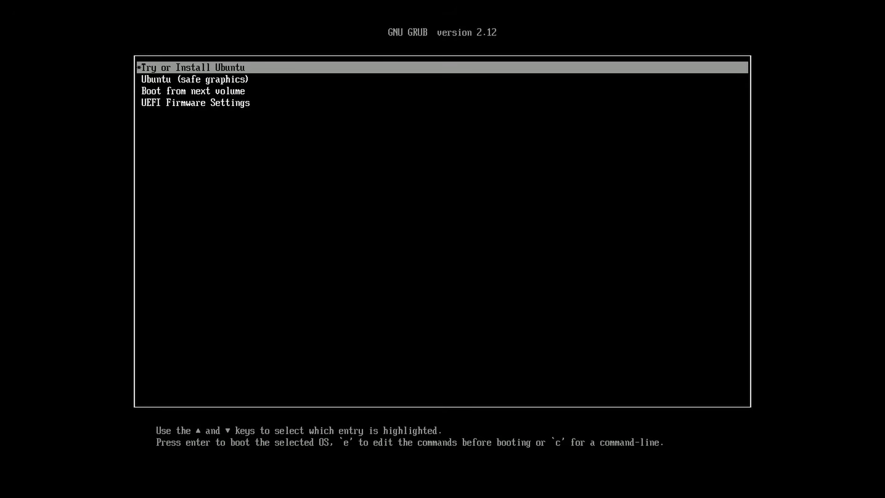
{"action": "key", "text": "Down"}
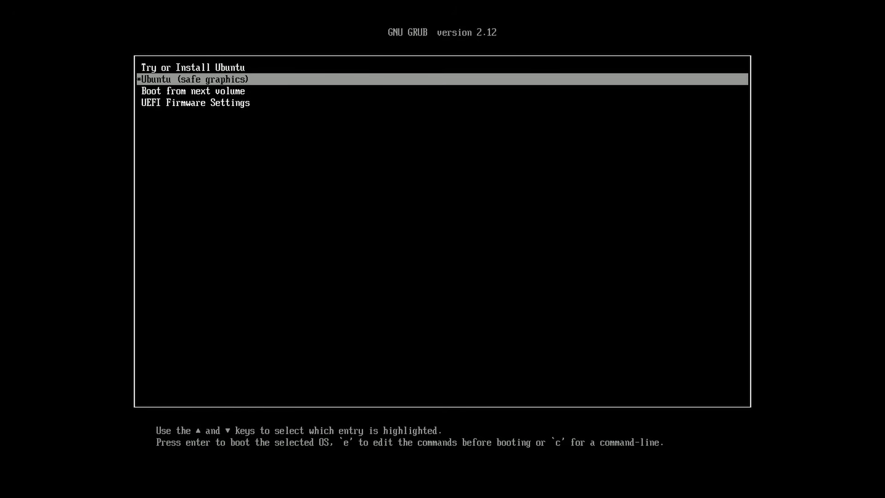
{"action": "key", "text": "Down"}
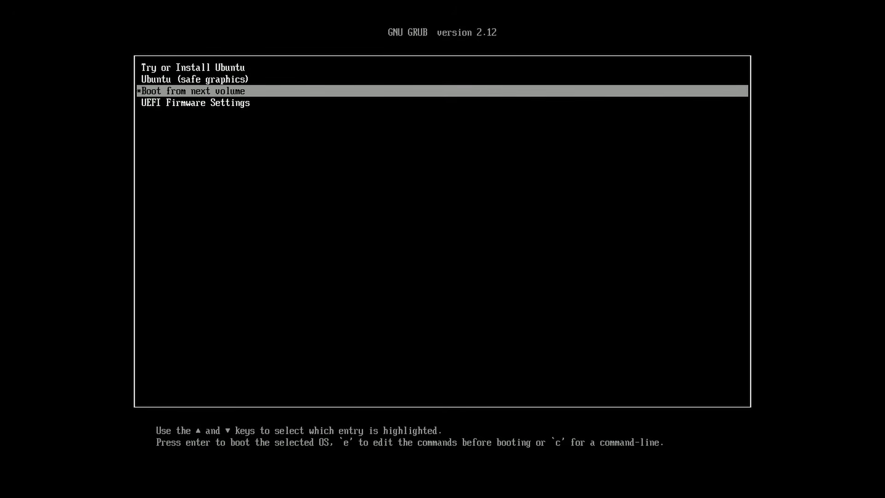
{"action": "key", "text": "Up"}
{"action": "key", "text": "Up"}
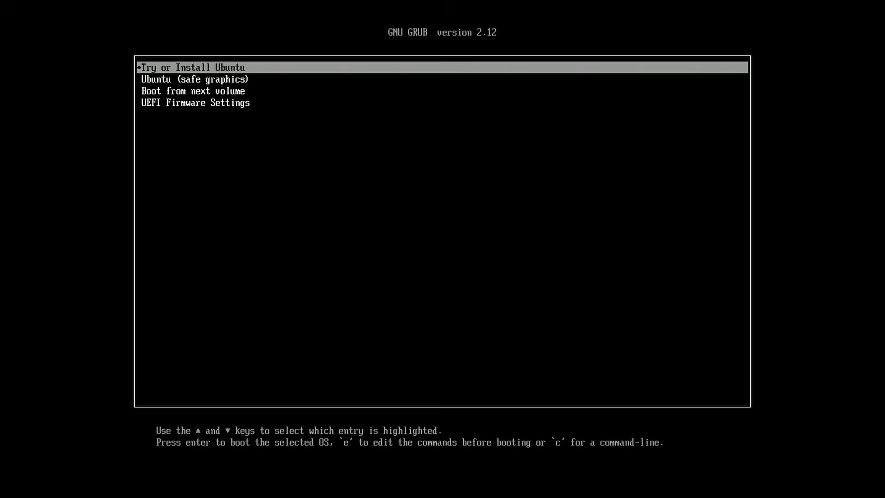
{"action": "key", "text": "Return"}
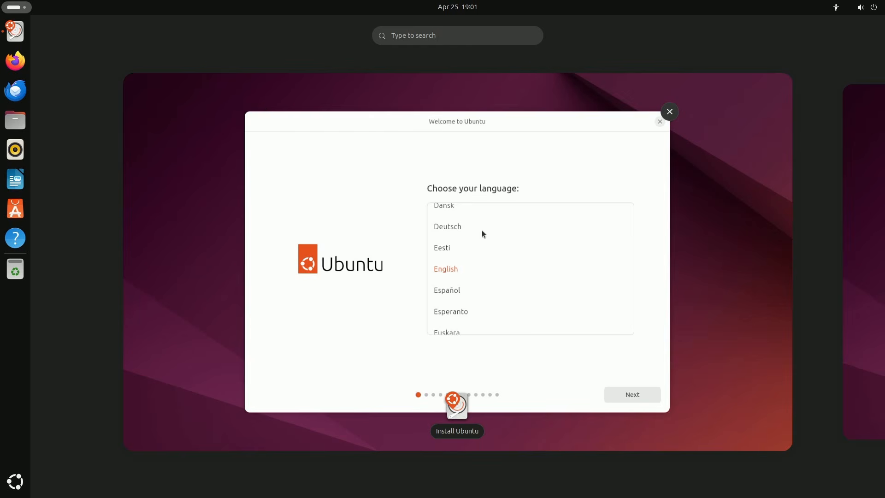
Leave the activities overview and continue the Ubuntu installer with English as the language
{"action": "left_click", "coordinate": [528, 157]}
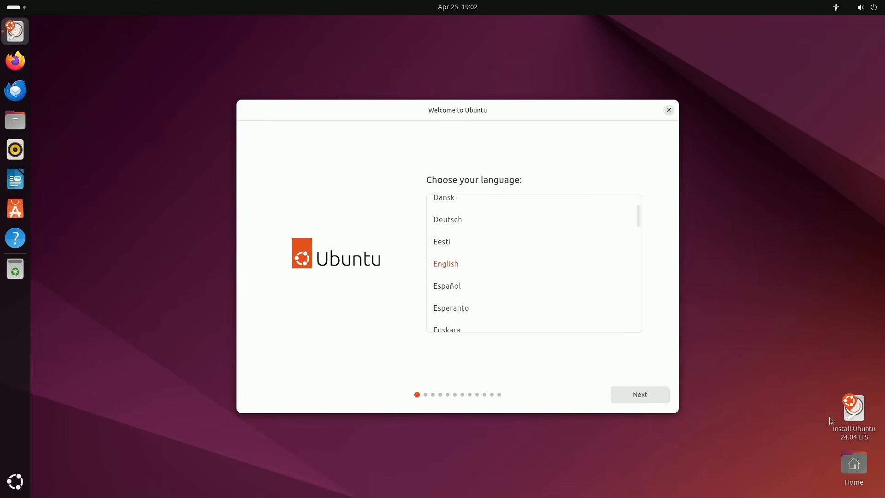
{"action": "left_click", "coordinate": [854, 416]}
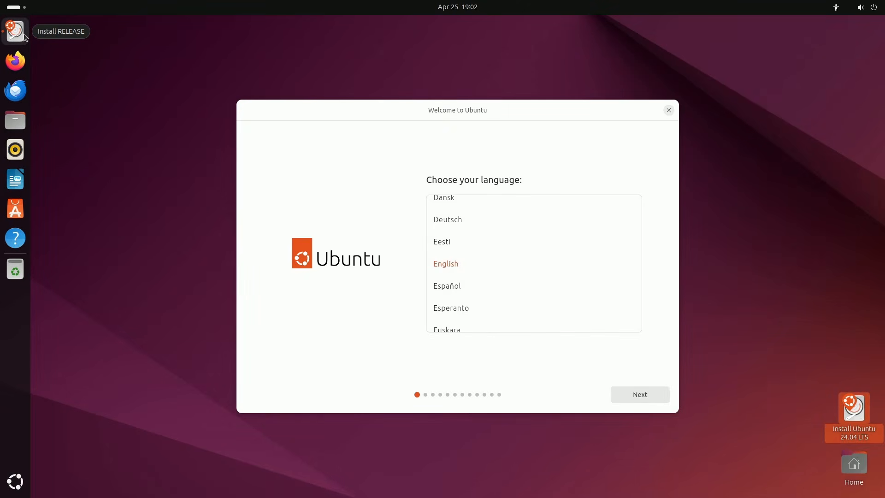
{"action": "left_click", "coordinate": [430, 97]}
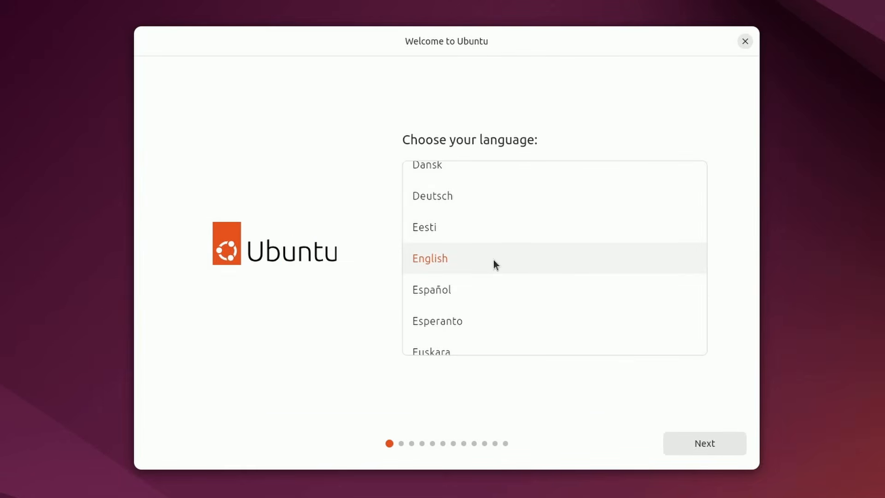
{"action": "left_click", "coordinate": [697, 441]}
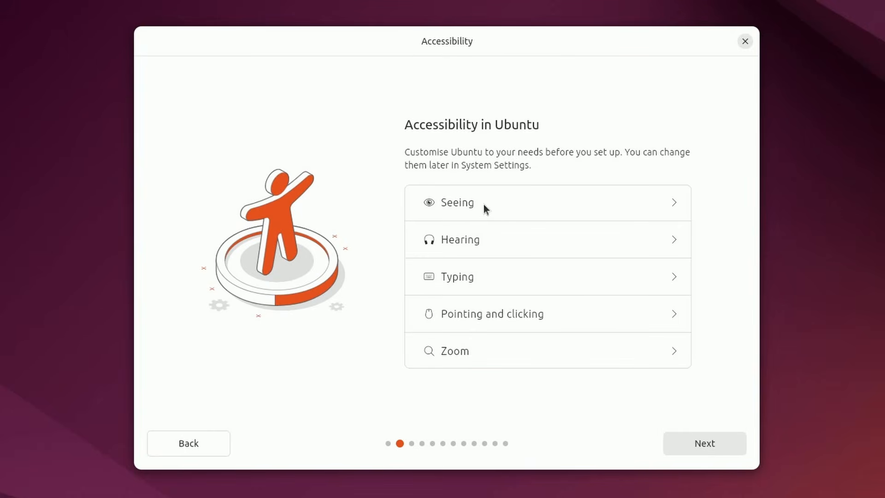
Review the seeing, hearing, typing, pointing and zoom accessibility options and continue without enabling any
{"action": "left_click", "coordinate": [669, 241]}
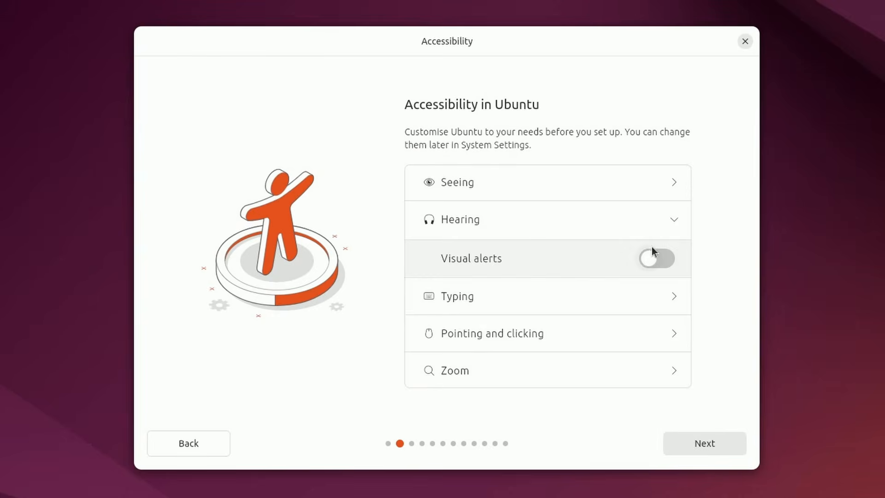
{"action": "left_click", "coordinate": [673, 184]}
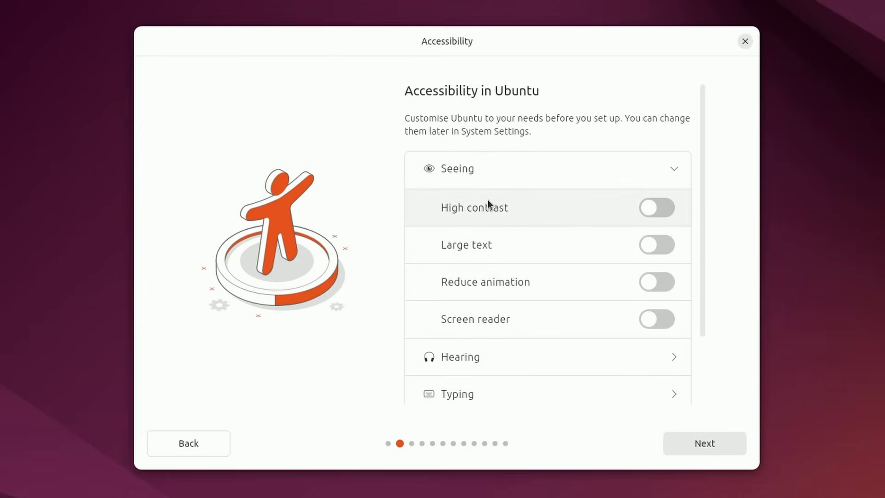
{"action": "left_click", "coordinate": [672, 360]}
{"action": "left_click", "coordinate": [668, 302]}
{"action": "left_click", "coordinate": [669, 362]}
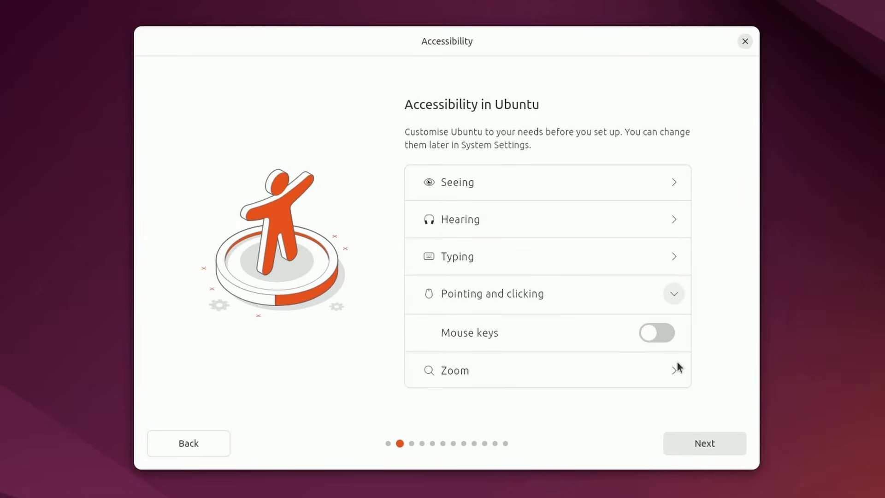
{"action": "left_click", "coordinate": [669, 383]}
{"action": "left_click", "coordinate": [716, 446]}
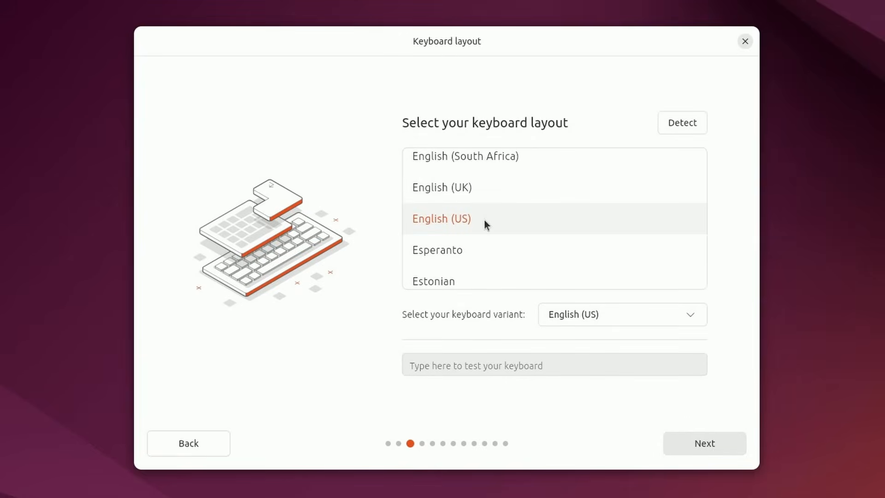
Accept the English (US) keyboard layout and the wired internet connection for the installation
{"action": "left_click", "coordinate": [701, 444]}
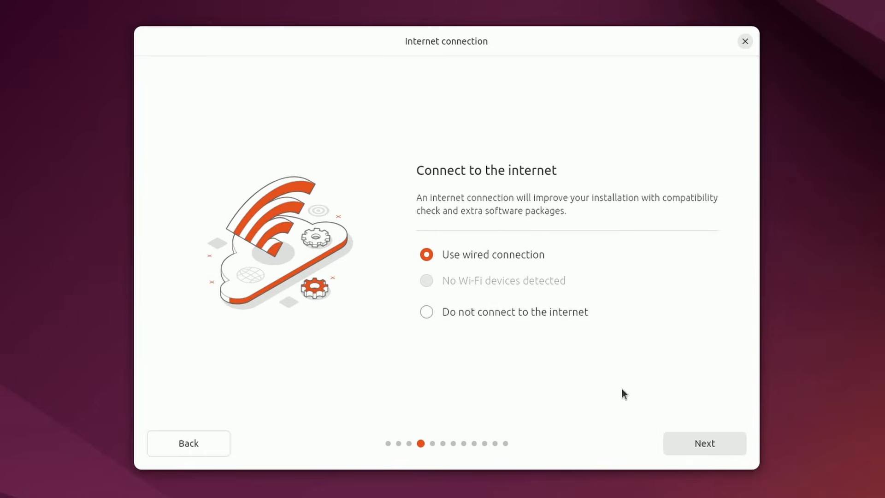
{"action": "left_click", "coordinate": [704, 443]}
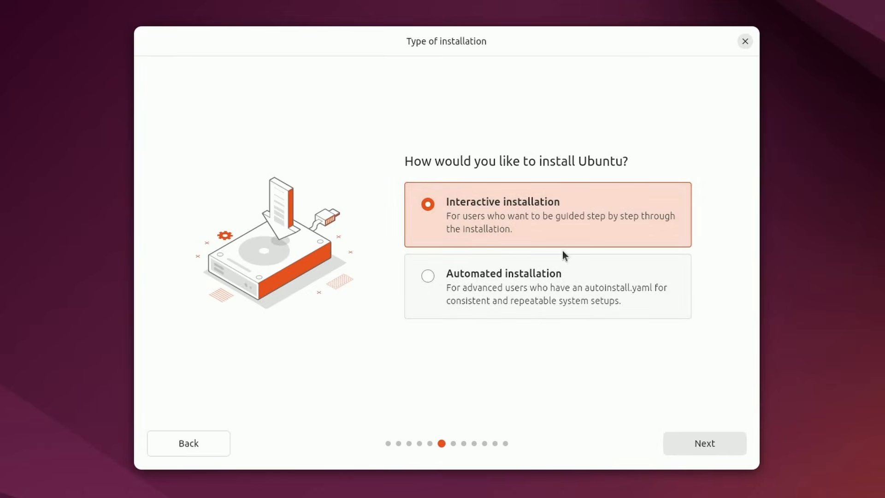
Continue with the interactive installation and the default selection of apps
{"action": "left_click", "coordinate": [696, 447]}
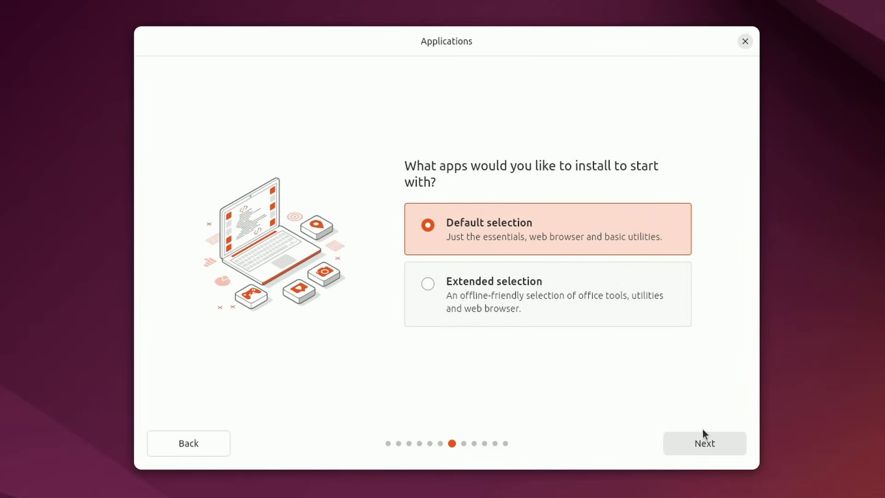
{"action": "left_click", "coordinate": [696, 444]}
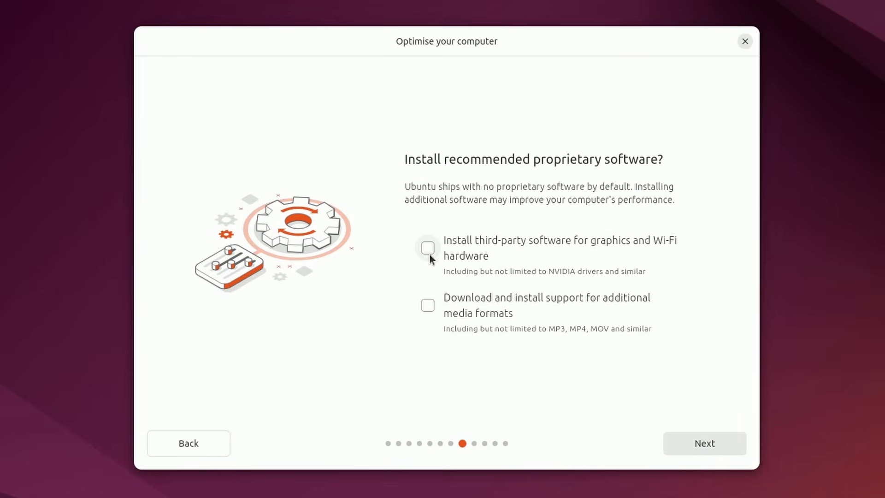
{"action": "left_click", "coordinate": [472, 247]}
{"action": "left_click", "coordinate": [428, 306]}
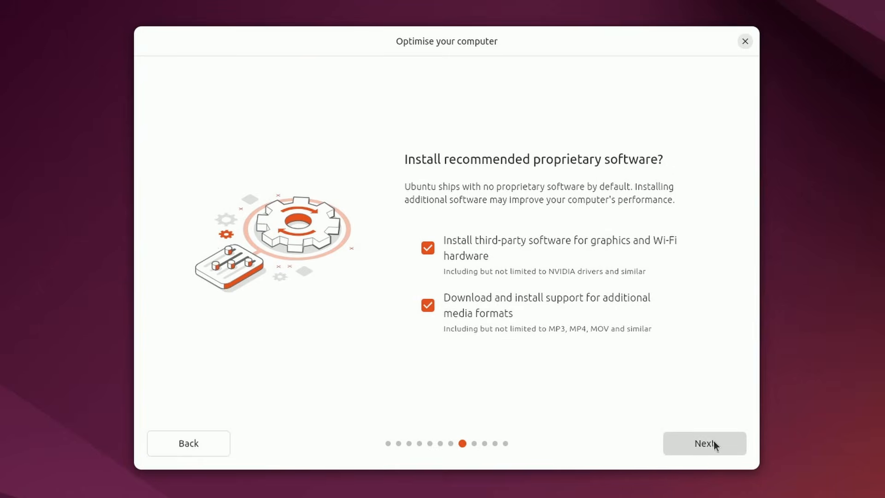
{"action": "left_click", "coordinate": [494, 311]}
{"action": "left_click", "coordinate": [479, 246]}
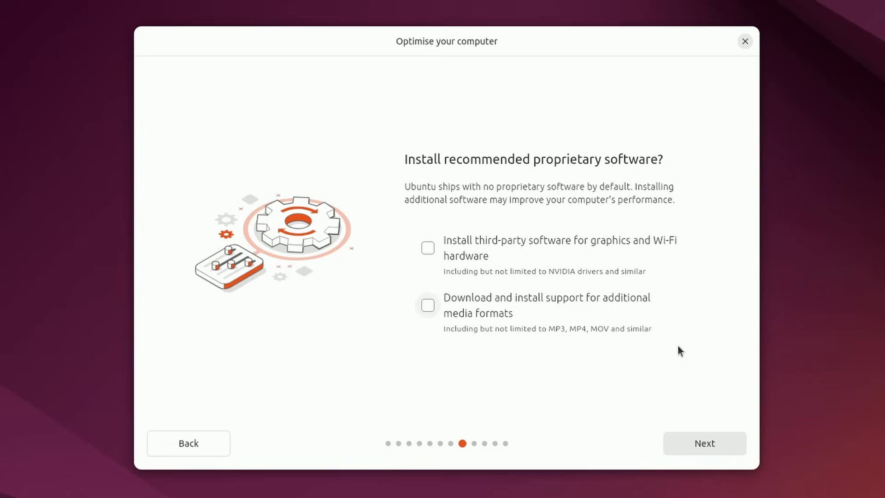
Skip the recommended proprietary software and choose Manual installation for the disk setup
{"action": "left_click", "coordinate": [696, 441]}
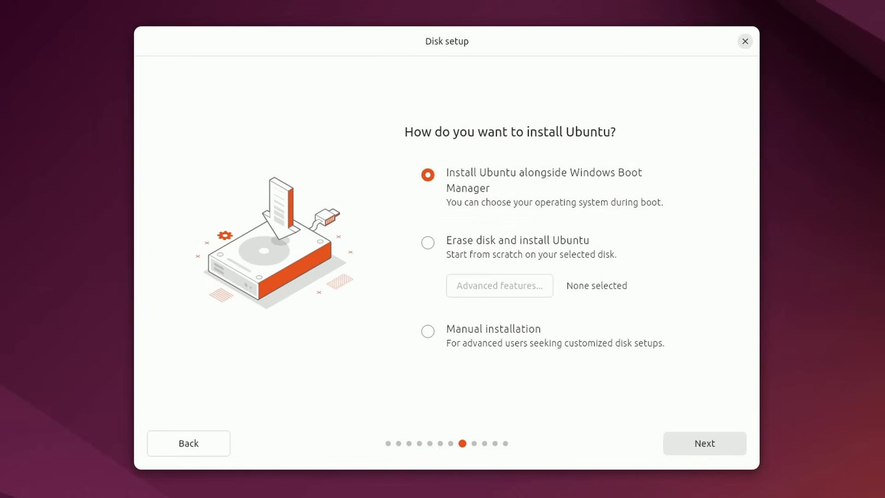
{"action": "left_click", "coordinate": [511, 333]}
{"action": "left_click", "coordinate": [700, 441]}
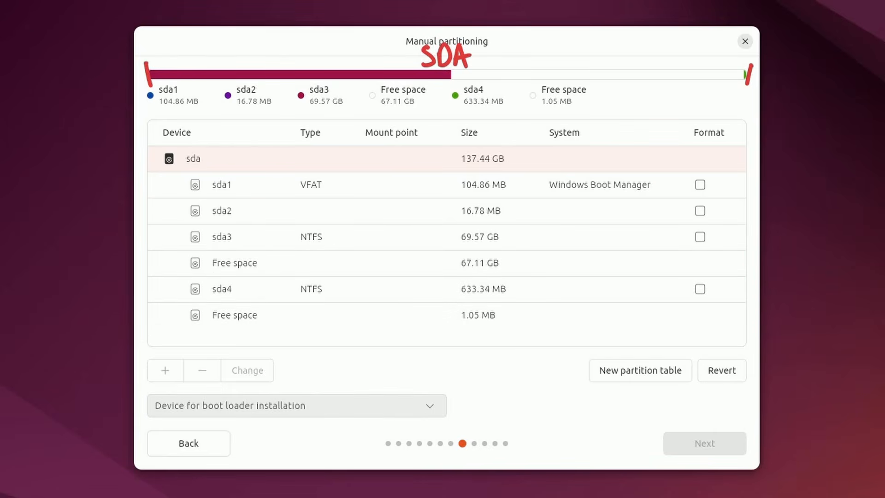
Examine the 67.11 GB free space and the sda3, sda2 and sda1 partitions on the sda disk
{"action": "left_click", "coordinate": [335, 264]}
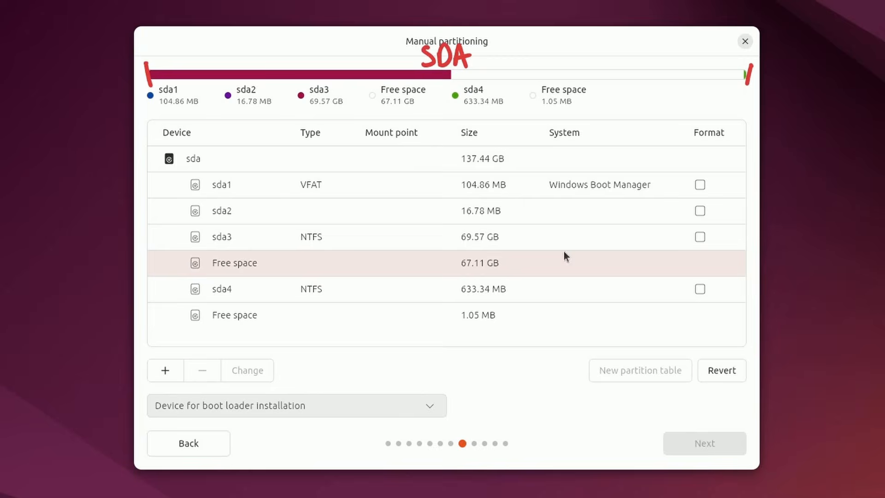
{"action": "left_click", "coordinate": [356, 242]}
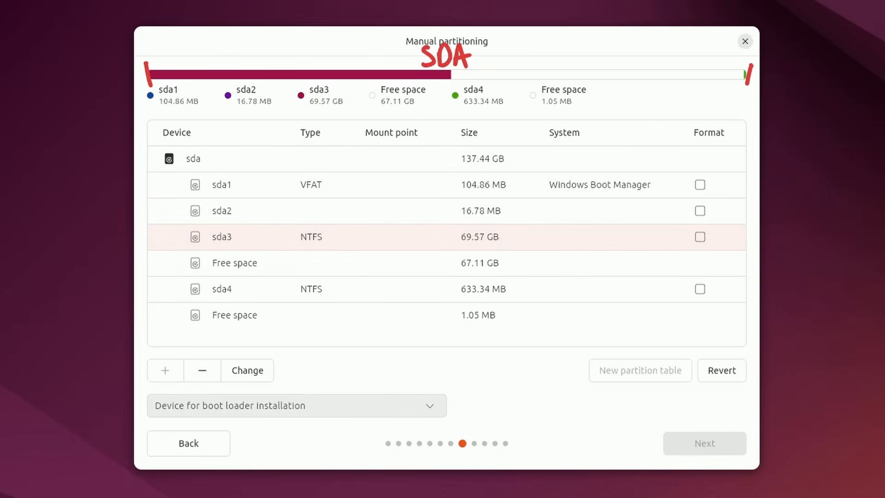
{"action": "left_click", "coordinate": [282, 219]}
{"action": "left_click", "coordinate": [289, 195]}
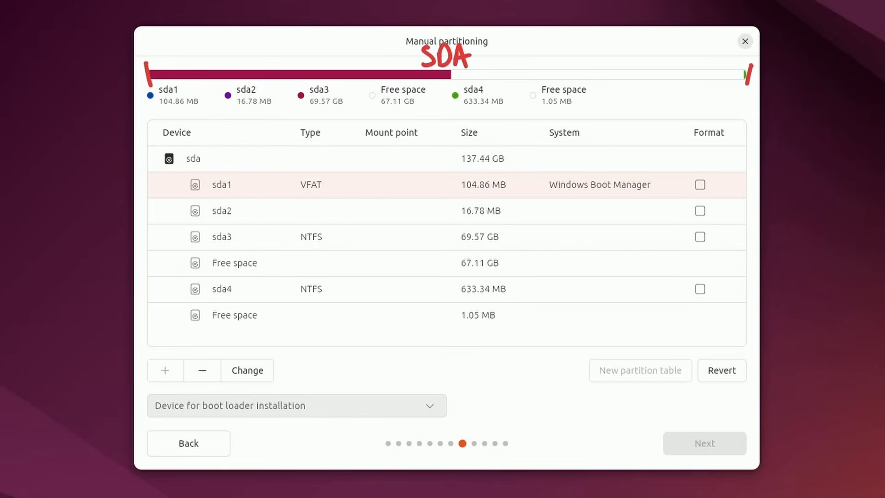
Examine the 67.11 GB and 1.05 MB free spaces, the sda4 NTFS partition and the sda disk entry
{"action": "left_click", "coordinate": [233, 262]}
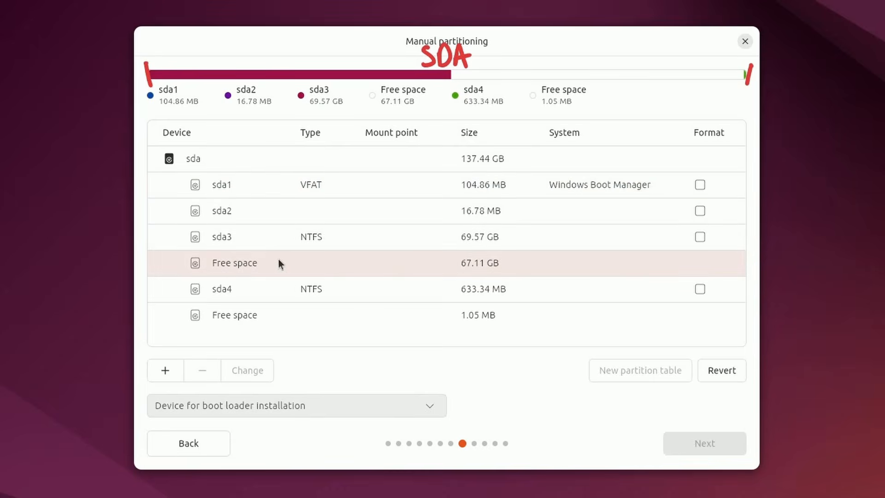
{"action": "left_click", "coordinate": [383, 297]}
{"action": "left_click", "coordinate": [385, 313]}
{"action": "left_click", "coordinate": [392, 289]}
{"action": "left_click", "coordinate": [389, 313]}
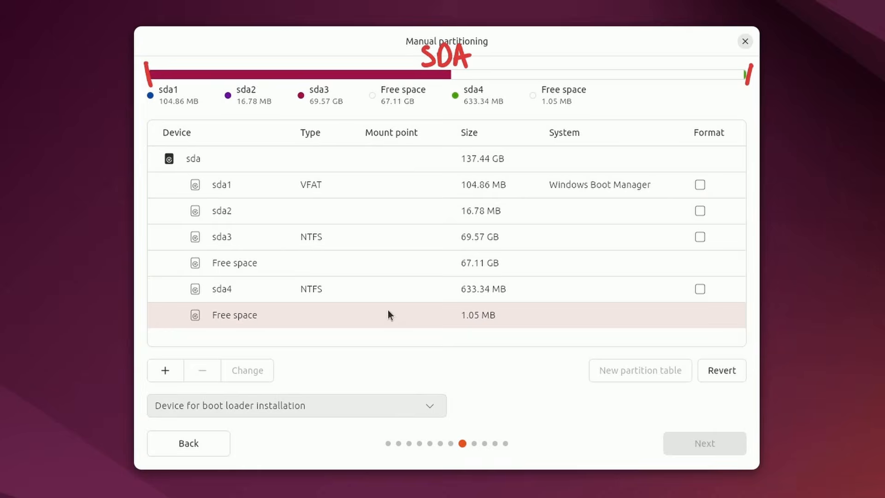
{"action": "left_click", "coordinate": [423, 289]}
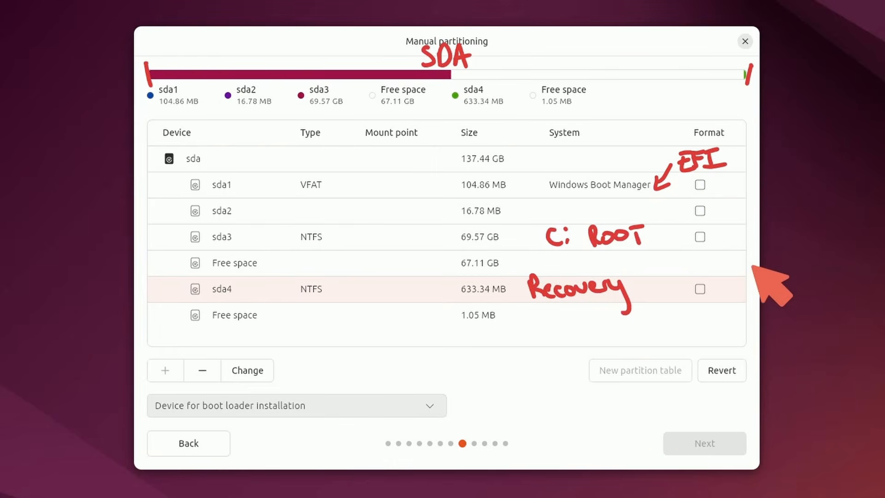
{"action": "left_click", "coordinate": [280, 317]}
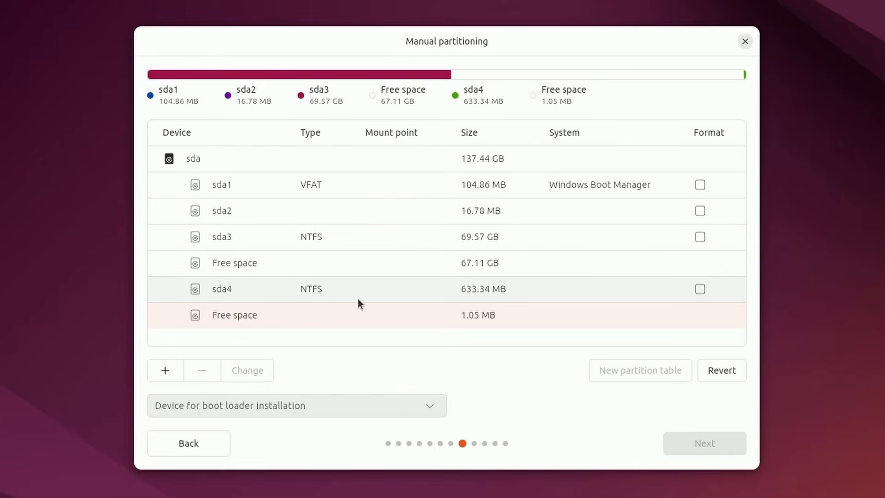
{"action": "left_click", "coordinate": [324, 296]}
{"action": "left_click", "coordinate": [330, 310]}
{"action": "left_click", "coordinate": [340, 294]}
{"action": "left_click", "coordinate": [392, 269]}
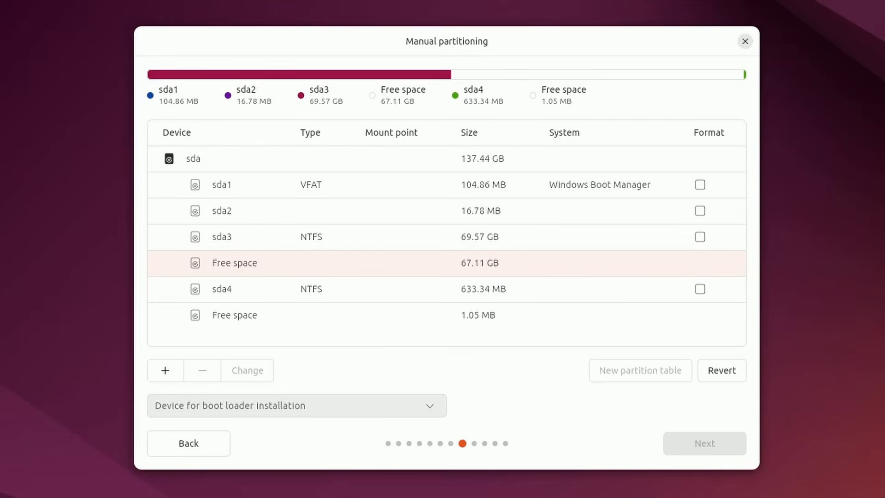
{"action": "left_click", "coordinate": [386, 160]}
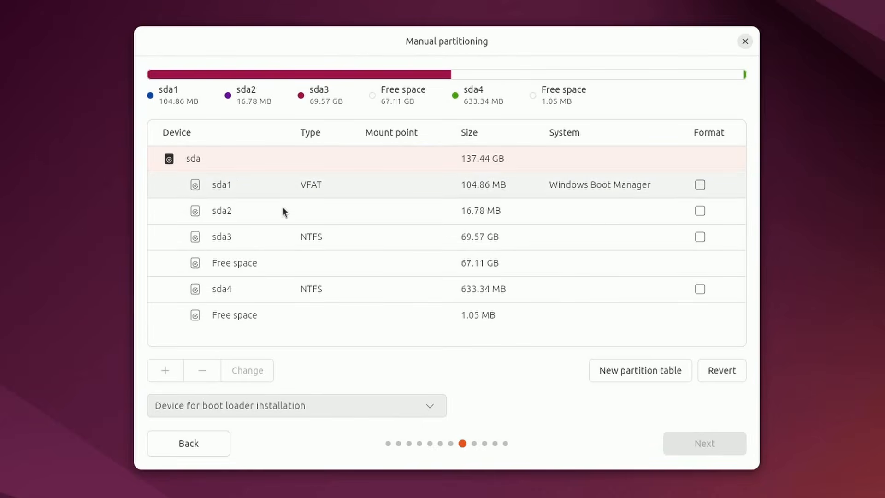
Create a 67110 MB Ext4 partition in the 67.11 GB free space with mount point /
{"action": "left_click", "coordinate": [348, 267]}
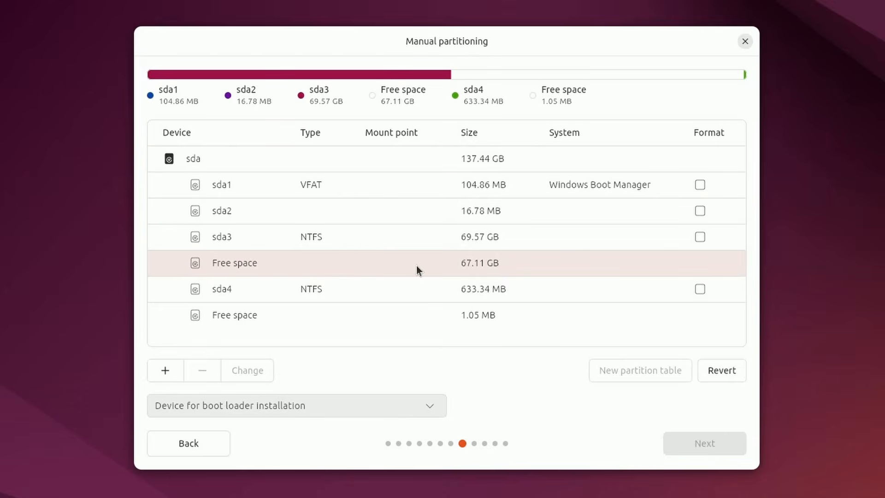
{"action": "left_click", "coordinate": [166, 371]}
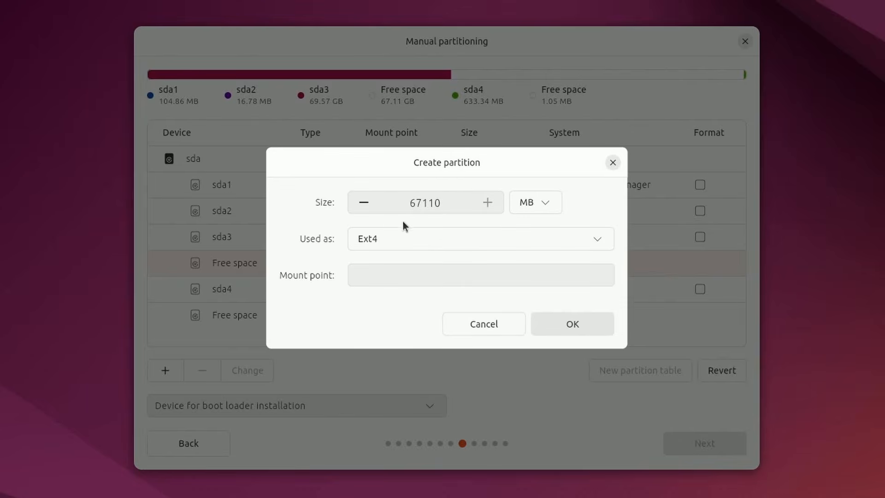
{"action": "left_click_drag", "start_coordinate": [395, 203], "coordinate": [477, 210]}
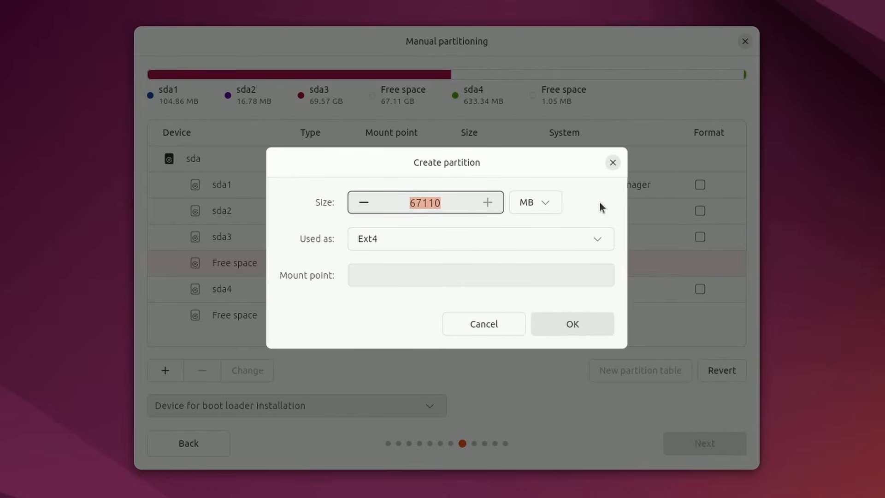
{"action": "left_click", "coordinate": [599, 203]}
{"action": "left_click", "coordinate": [413, 245]}
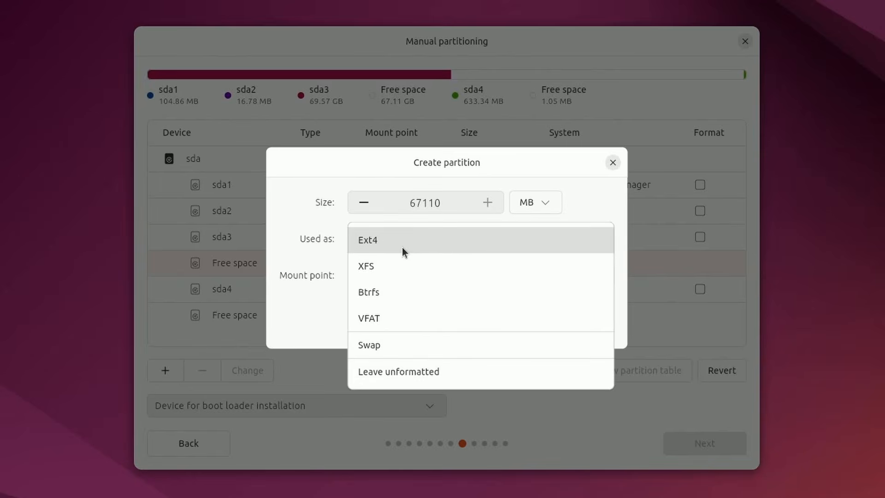
{"action": "left_click", "coordinate": [402, 247]}
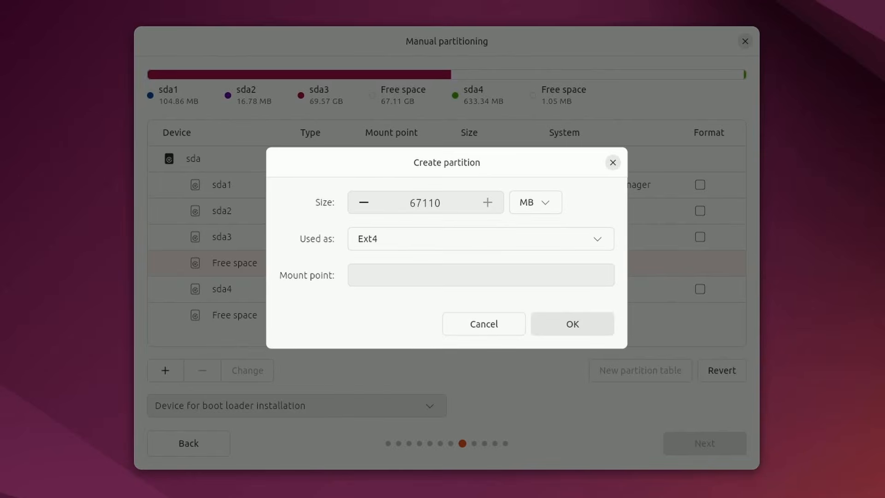
{"action": "left_click", "coordinate": [390, 274]}
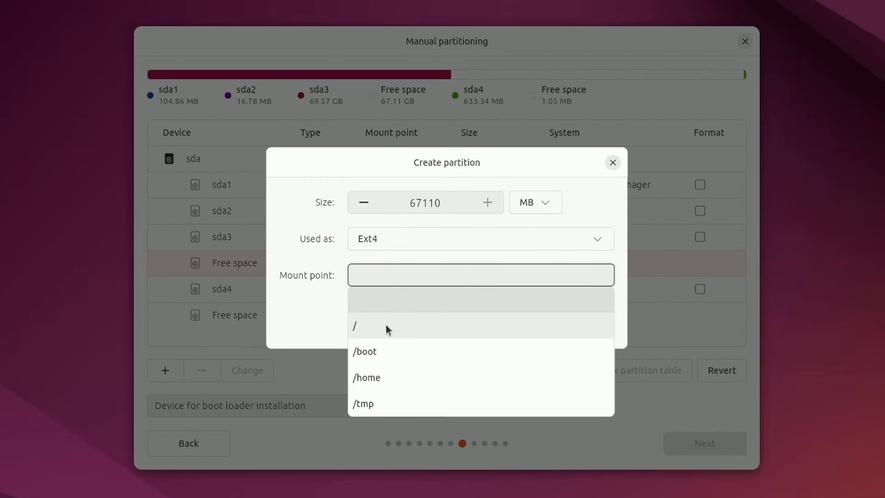
{"action": "left_click", "coordinate": [365, 328]}
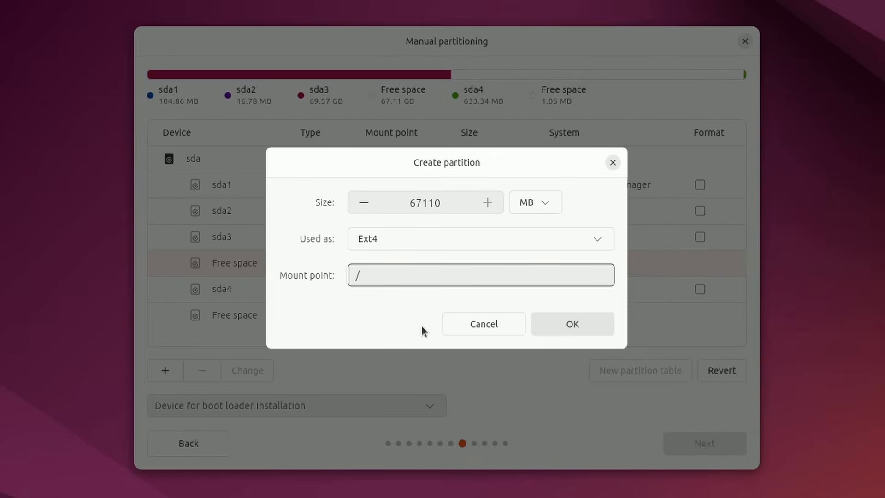
{"action": "left_click", "coordinate": [560, 328]}
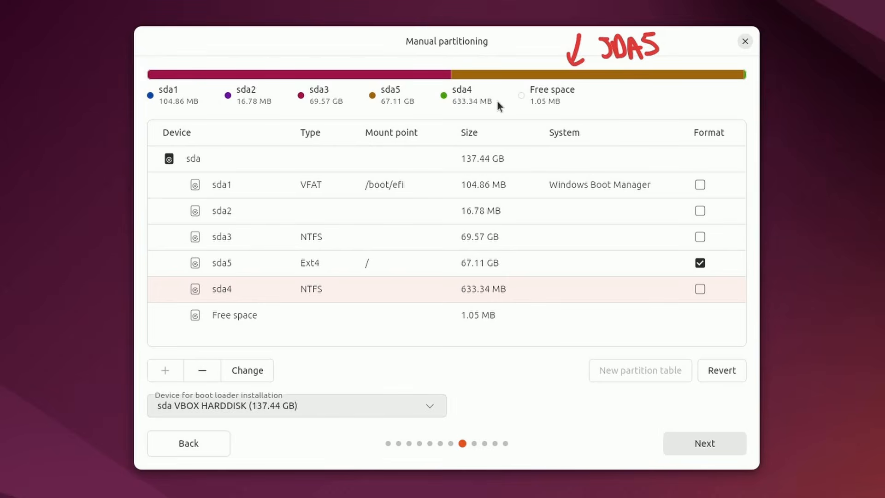
Keep sda VBOX HARDDISK (137.44 GB) as the device for boot loader installation and continue to the account setup
{"action": "left_click", "coordinate": [416, 271]}
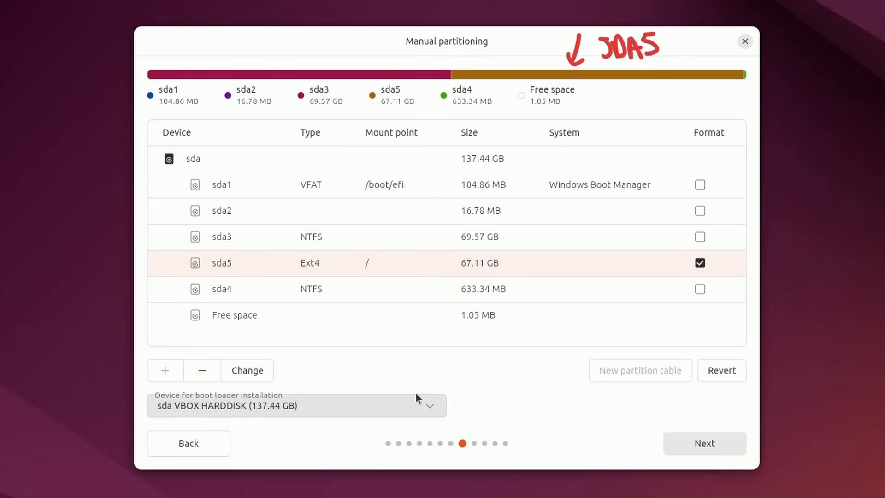
{"action": "left_click", "coordinate": [428, 405]}
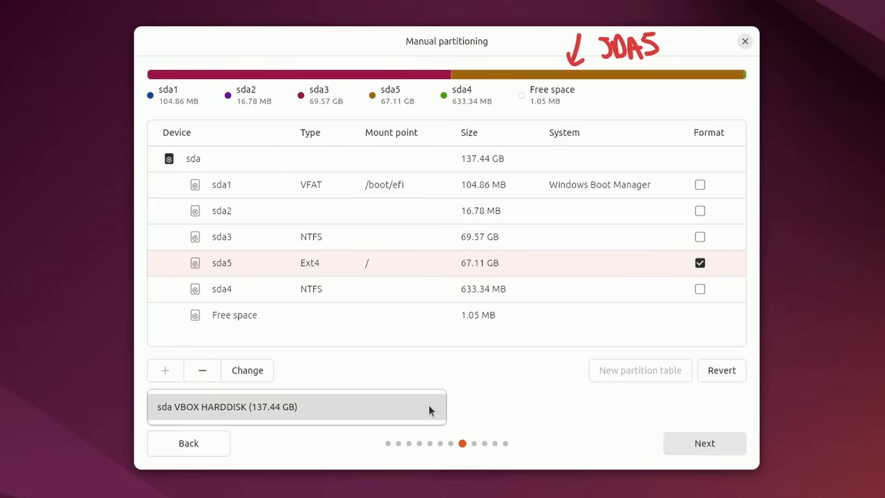
{"action": "left_click", "coordinate": [380, 413]}
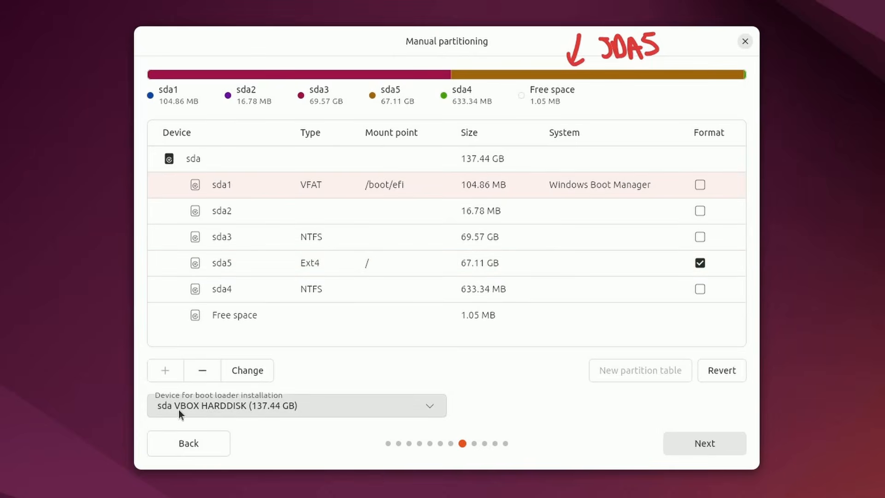
{"action": "left_click", "coordinate": [321, 407]}
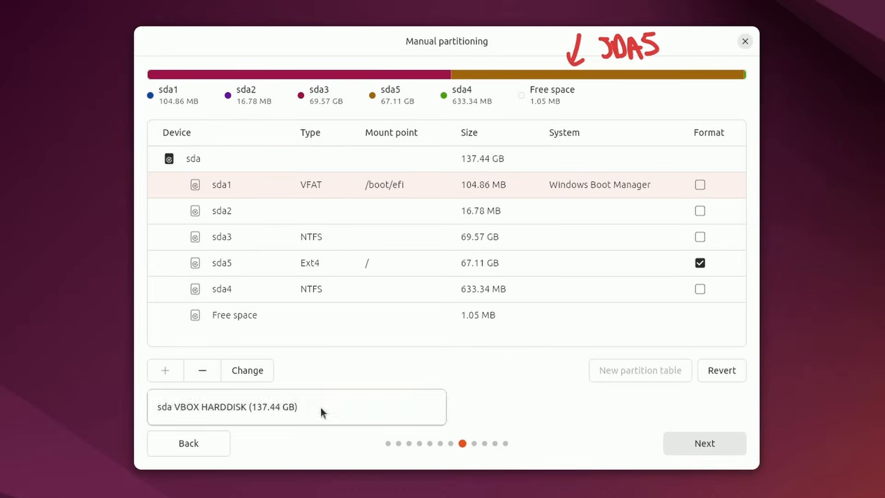
{"action": "left_click", "coordinate": [178, 409]}
{"action": "left_click", "coordinate": [428, 412]}
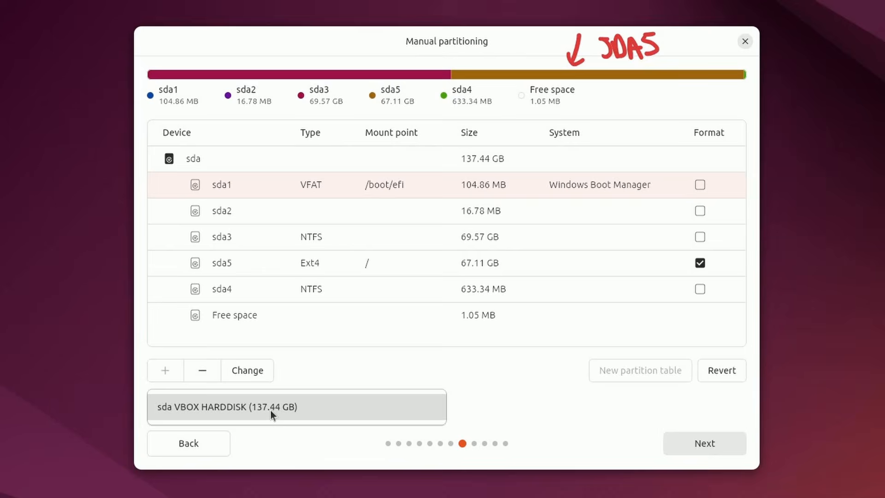
{"action": "left_click", "coordinate": [160, 414]}
{"action": "left_click", "coordinate": [222, 159]}
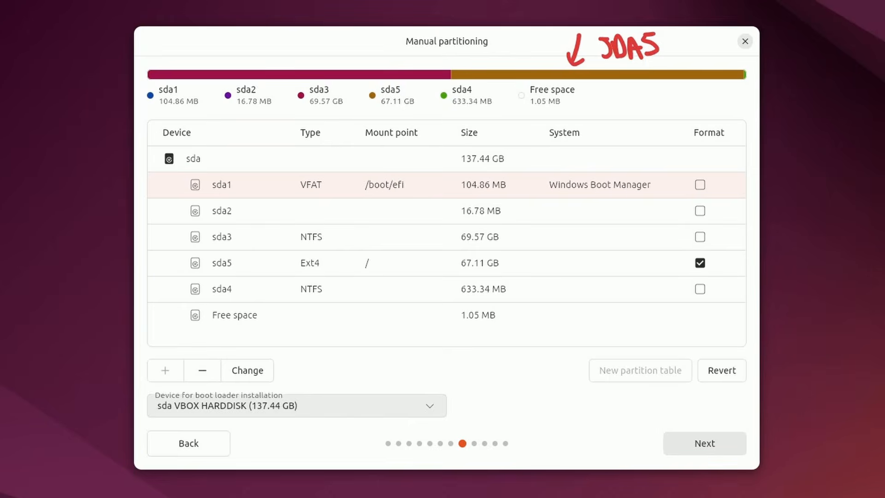
{"action": "left_click", "coordinate": [691, 442]}
Fill in the account holder's name and the computer's name, keeping the suggested username
{"action": "type", "text": "savvynik"}
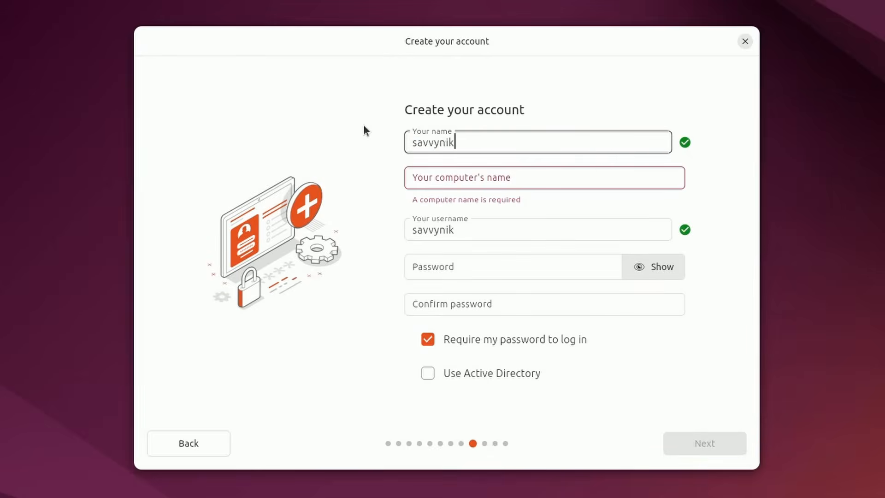
{"action": "key", "text": "Tab"}
{"action": "type", "text": "savvynik"}
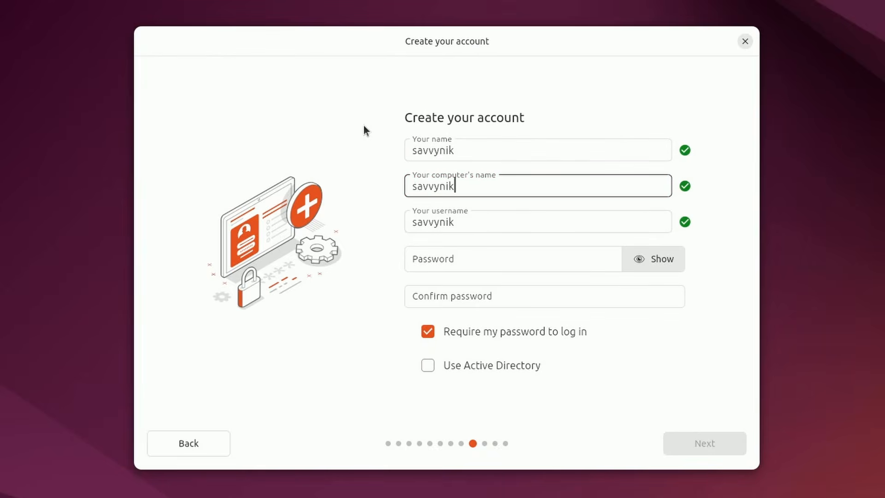
{"action": "key", "text": "Tab"}
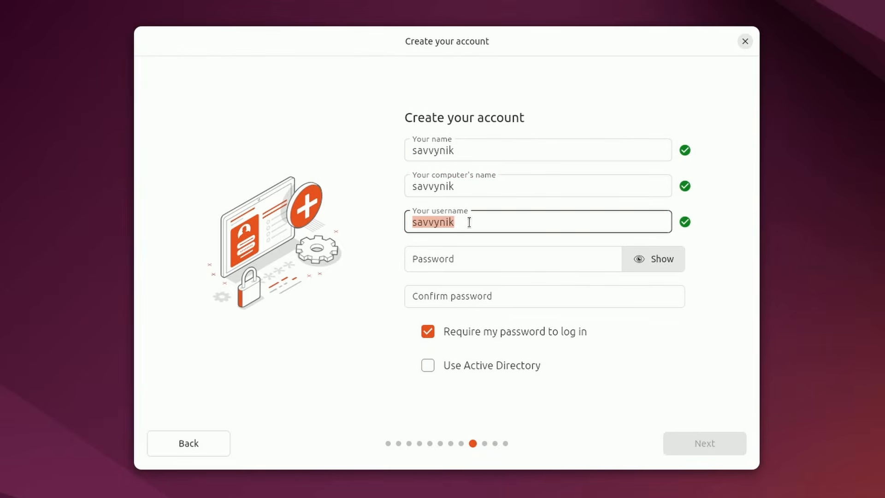
Enter and confirm the account password, keep it required for login, and continue to the timezone selection
{"action": "left_click", "coordinate": [475, 255]}
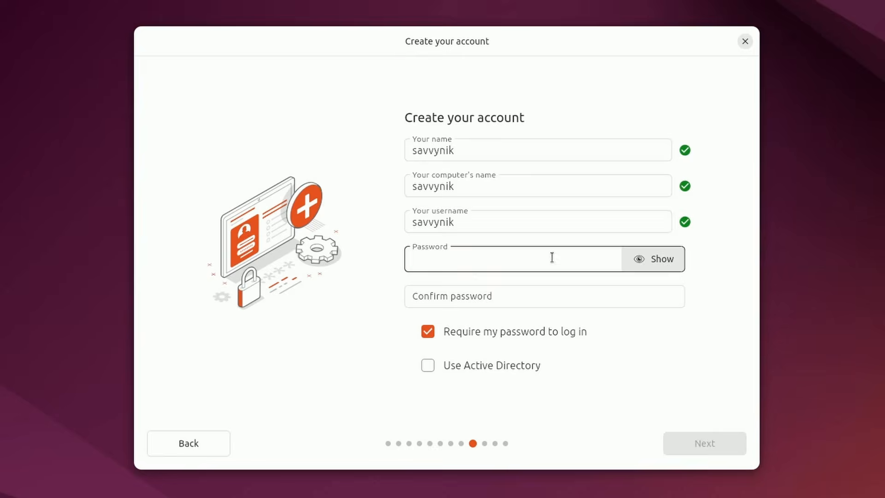
{"action": "type", "text": "••••••••"}
{"action": "key", "text": "Tab"}
{"action": "key", "text": "Tab"}
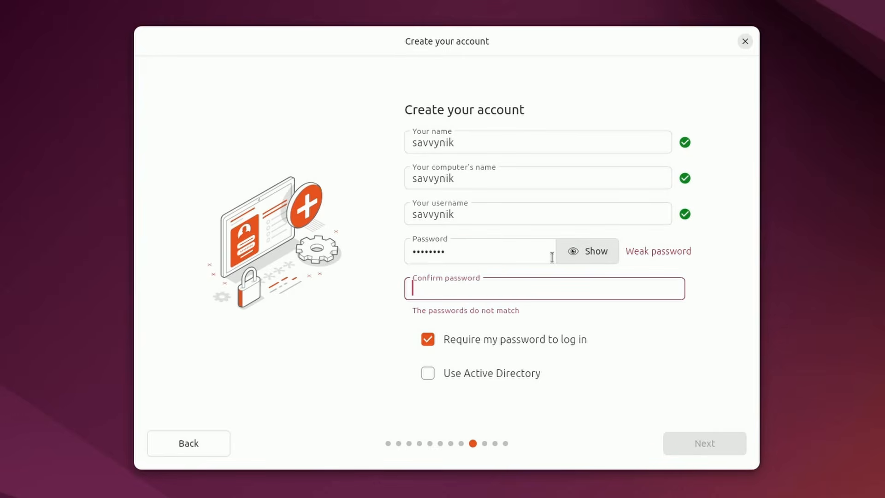
{"action": "type", "text": "••••••••"}
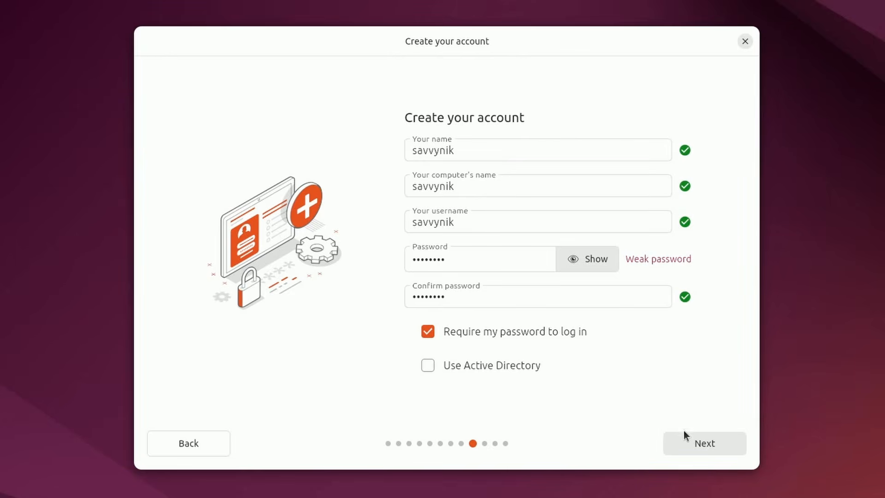
{"action": "left_click", "coordinate": [692, 442]}
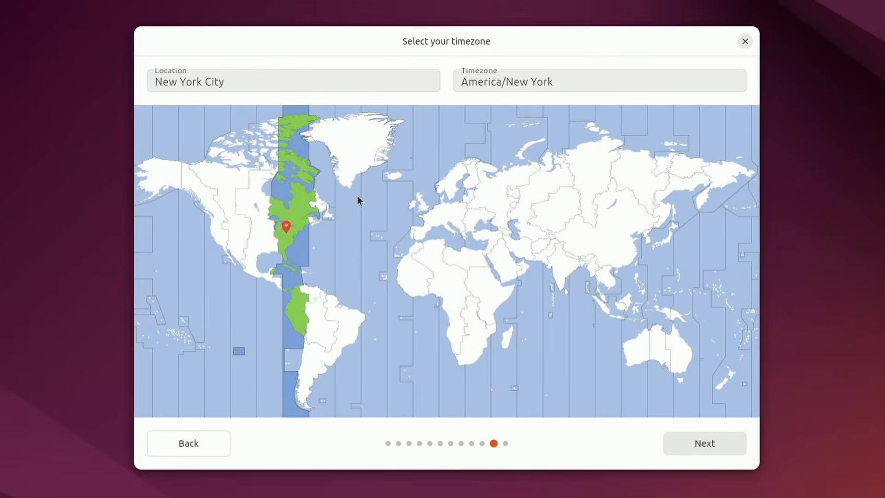
Accept the New York City location with the America/New York timezone and start the installation
{"action": "left_click", "coordinate": [690, 444]}
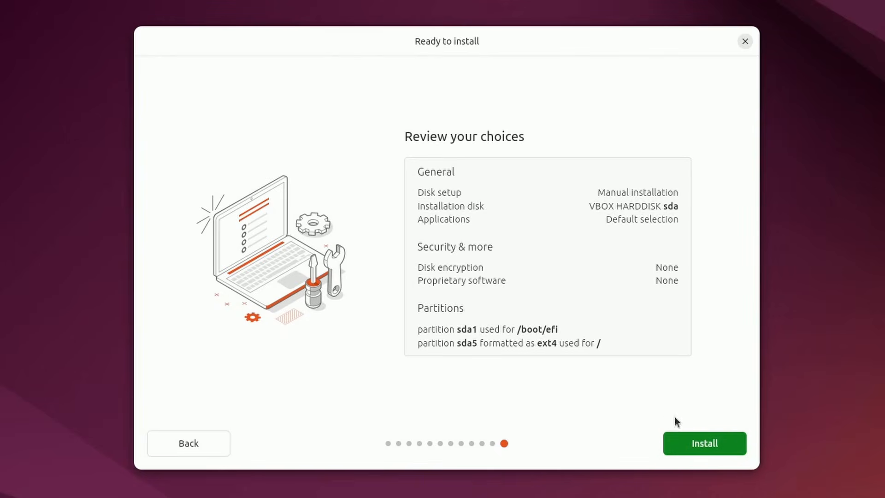
{"action": "left_click", "coordinate": [706, 444]}
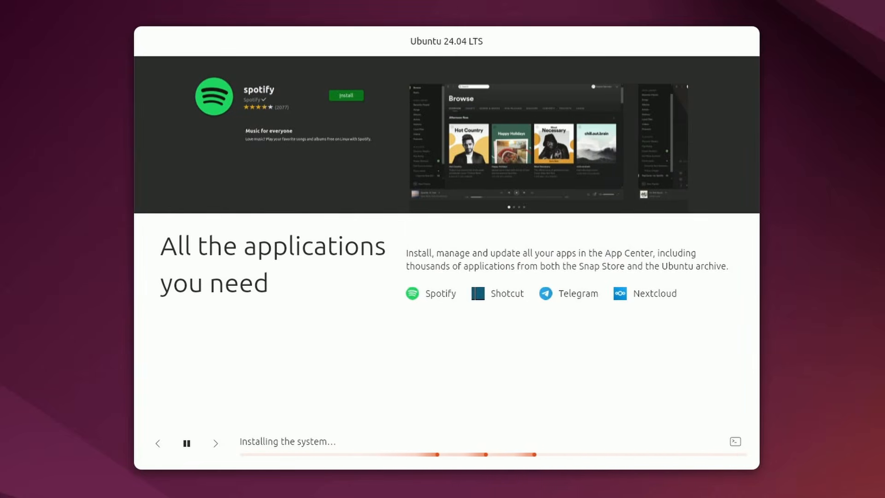
Check the installation log, and restart the computer without the installation medium once Ubuntu is installed
{"action": "left_click", "coordinate": [736, 442]}
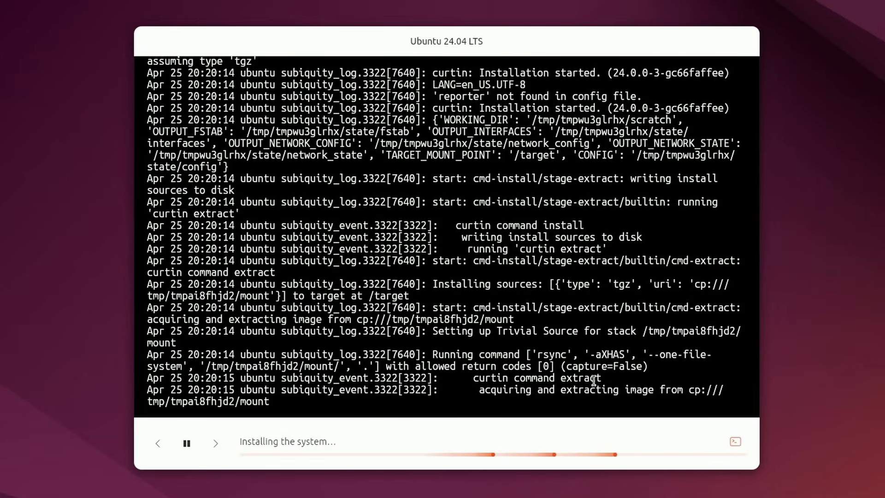
{"action": "left_click", "coordinate": [734, 441]}
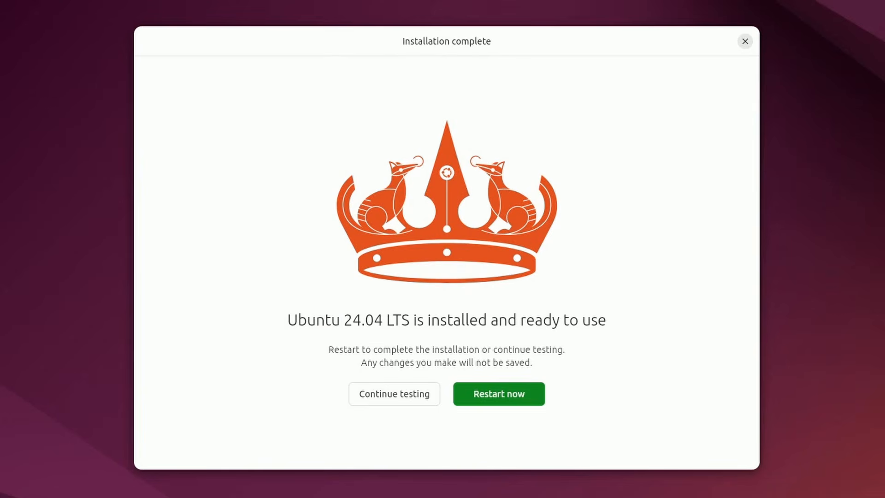
{"action": "left_click", "coordinate": [517, 394]}
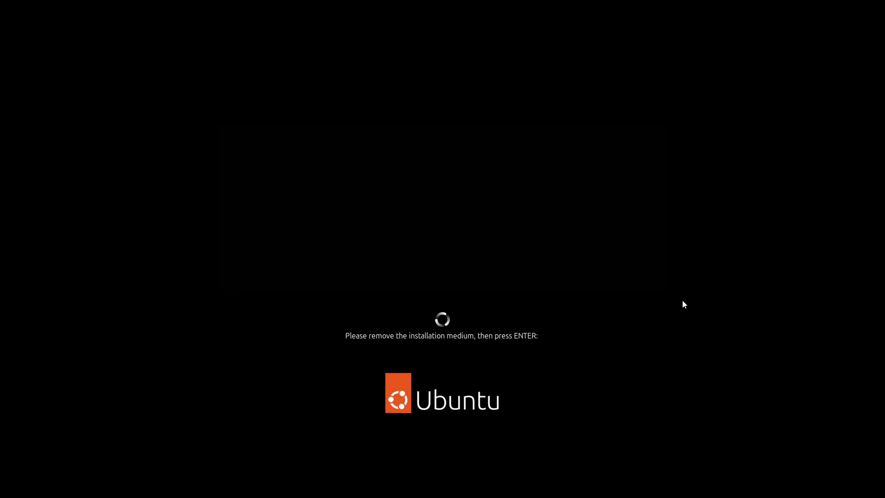
{"action": "key", "text": "Return"}
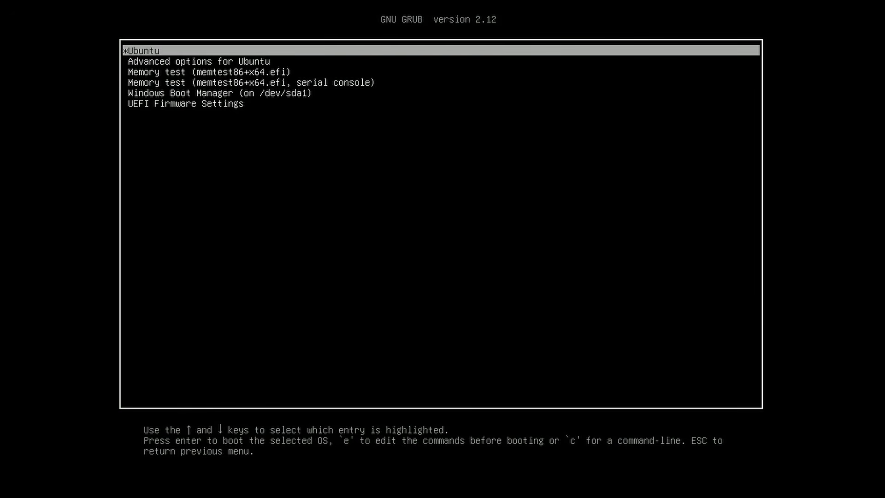
Boot Windows Boot Manager (on /dev/sda1) from the GRUB boot menu
{"action": "key", "text": "Down"}
{"action": "key", "text": "Down"}
{"action": "key", "text": "Down"}
{"action": "key", "text": "Down"}
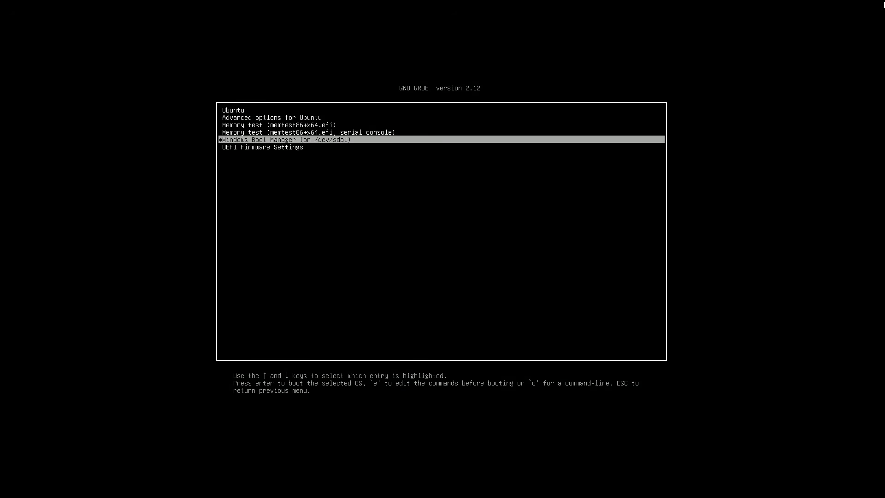
{"action": "key", "text": "Return"}
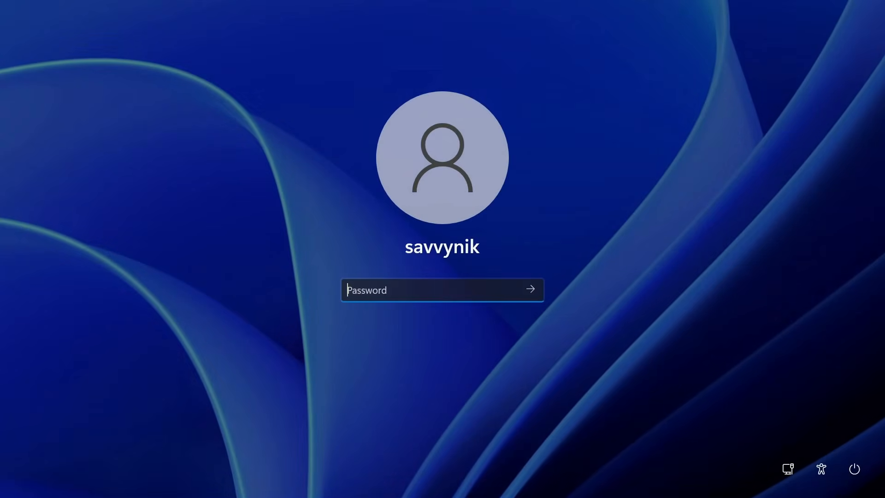
Sign in to Windows with the account password and restart the computer
{"action": "type", "text": "•••••••••"}
{"action": "key", "text": "Return"}
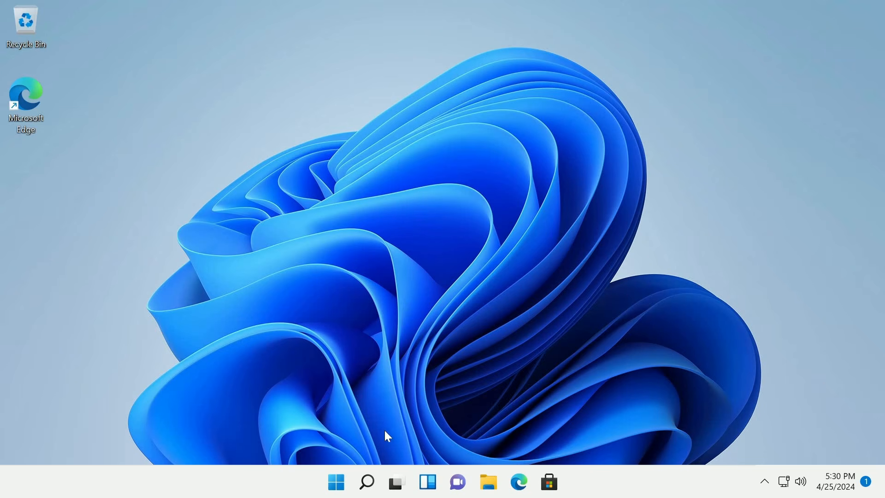
{"action": "left_click", "coordinate": [337, 482]}
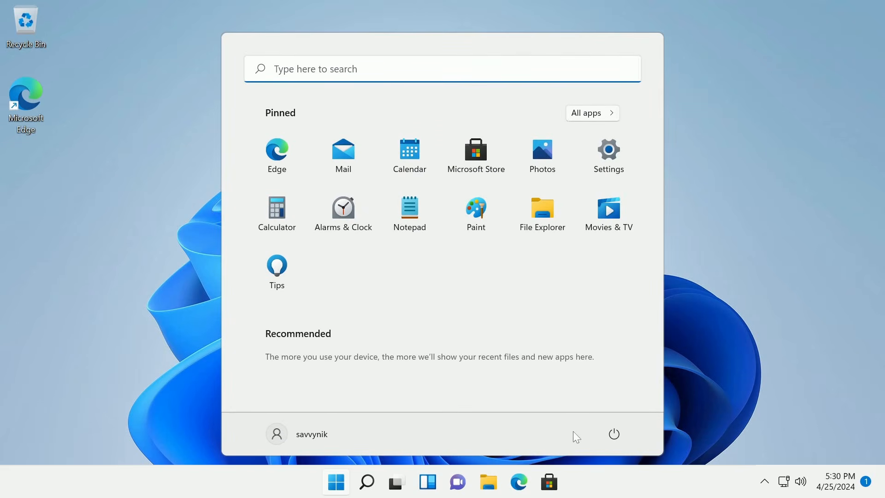
{"action": "left_click", "coordinate": [617, 434]}
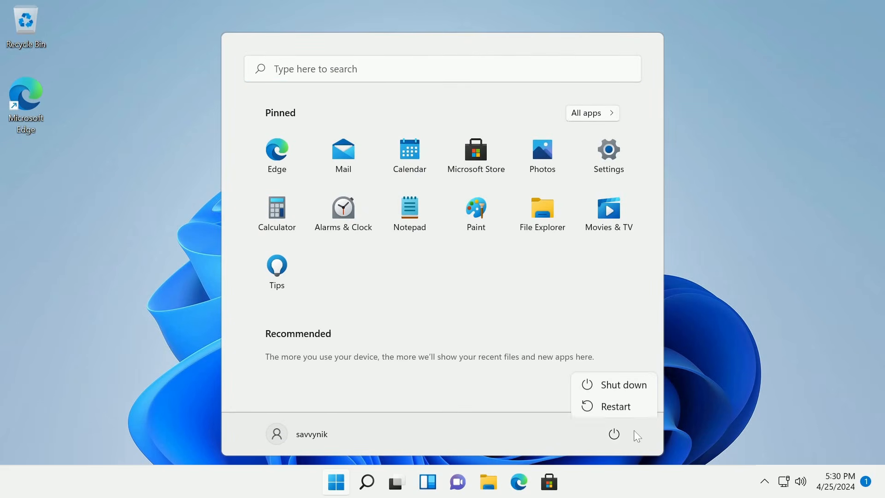
{"action": "left_click", "coordinate": [611, 409]}
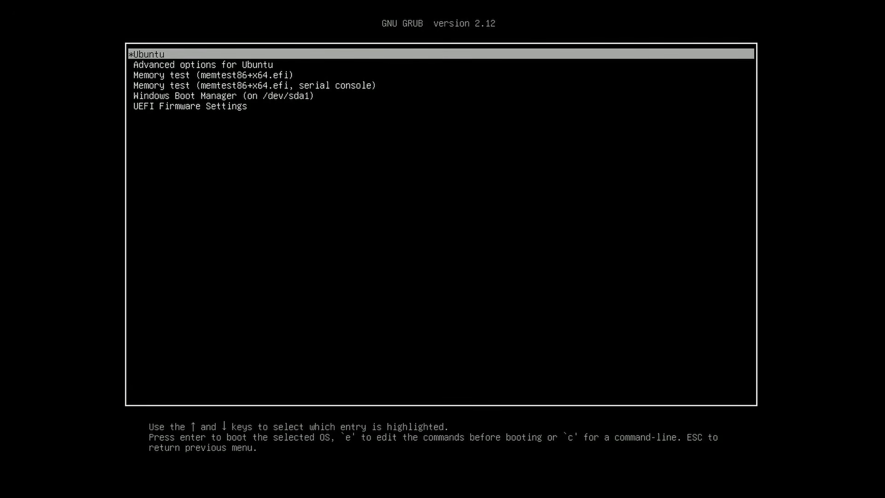
Boot Ubuntu from GRUB and complete the first setup pages with English (US) keyboard, location services off, and New York time zone
{"action": "key", "text": "Return"}
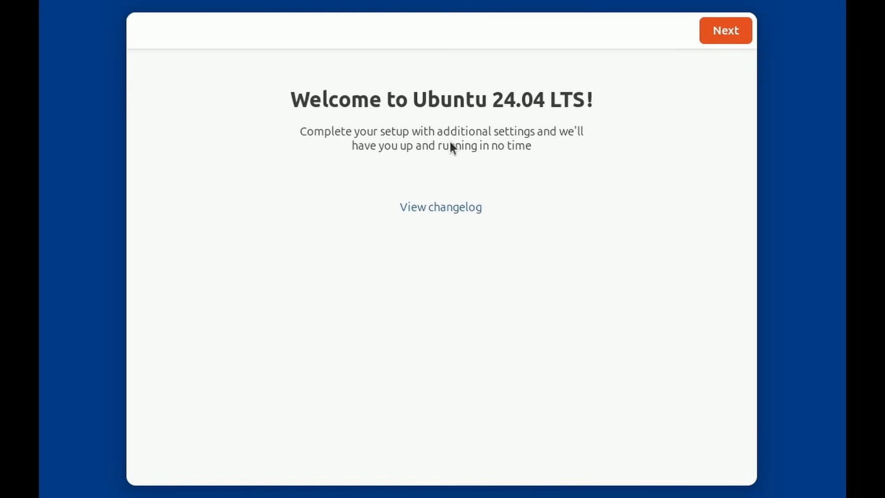
{"action": "left_click", "coordinate": [713, 35]}
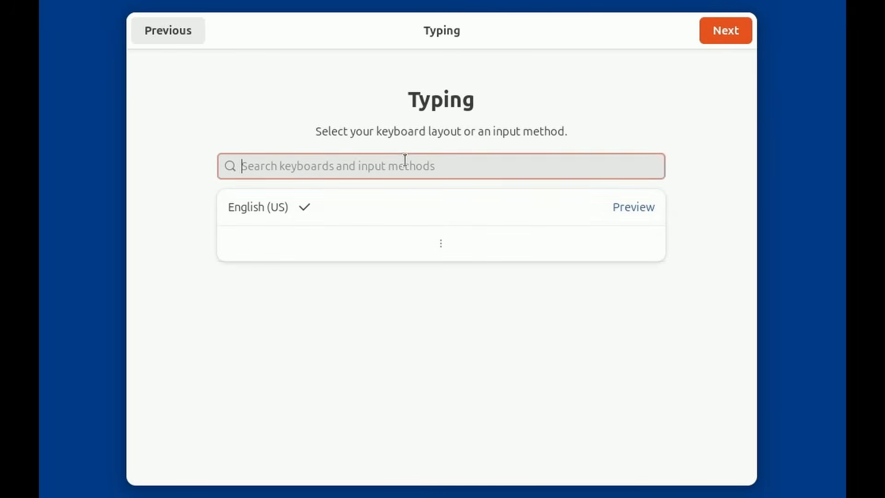
{"action": "left_click", "coordinate": [721, 31]}
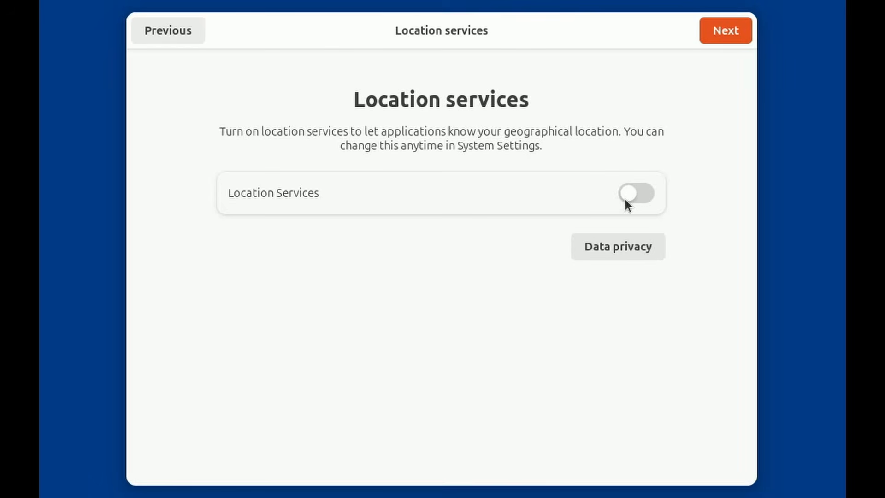
{"action": "left_click", "coordinate": [727, 30]}
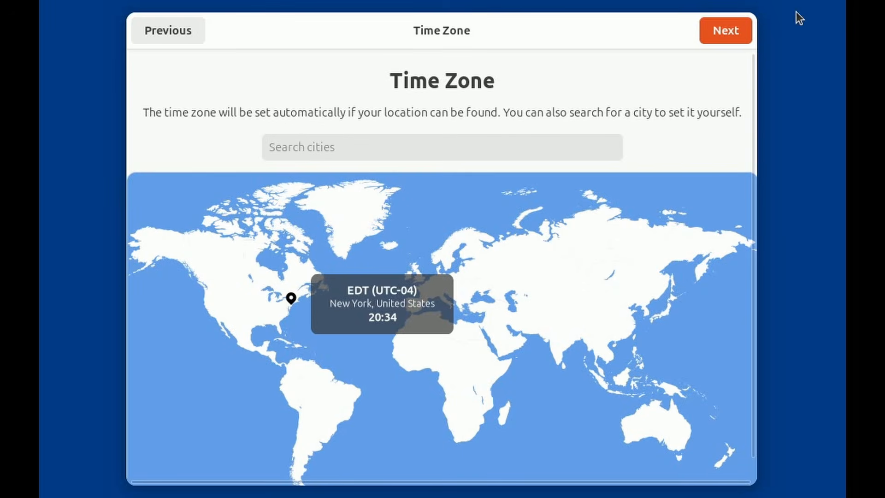
{"action": "left_click", "coordinate": [726, 30]}
Enter the account's full name, set and confirm the account password, and finish the setup to start using Ubuntu
{"action": "type", "text": "savvynik"}
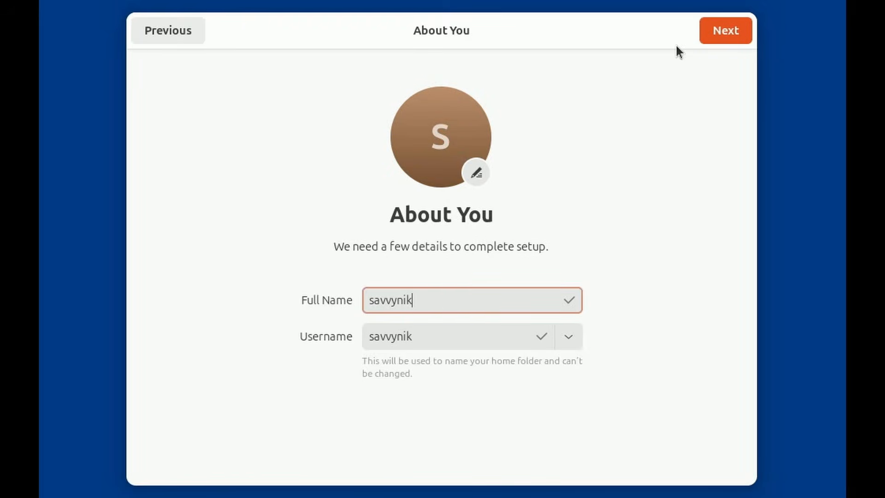
{"action": "left_click", "coordinate": [726, 30]}
{"action": "type", "text": "•••"}
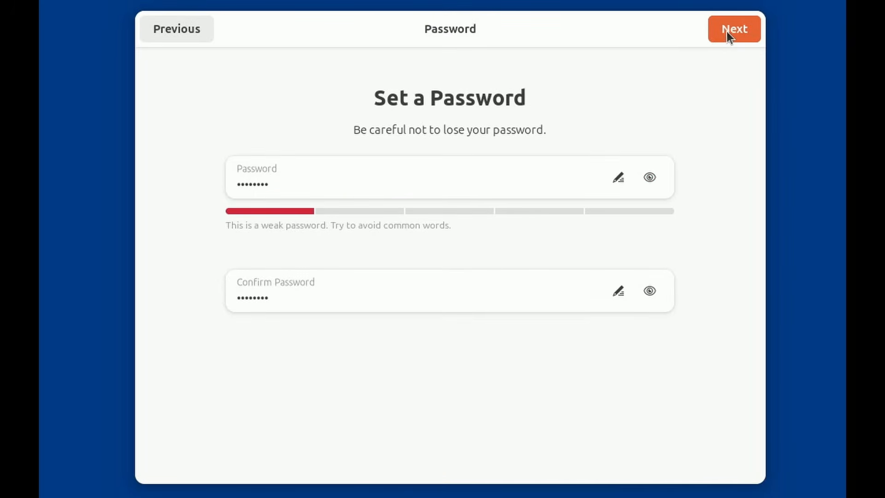
{"action": "left_click", "coordinate": [734, 34]}
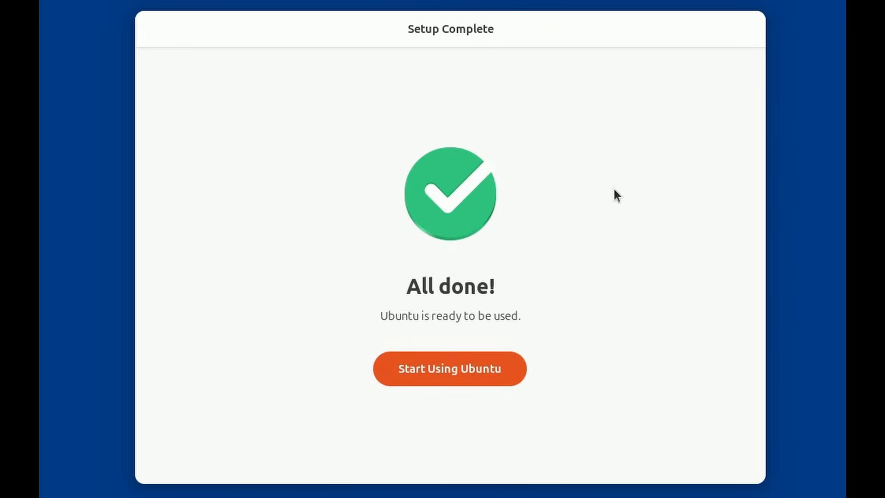
{"action": "left_click", "coordinate": [464, 372]}
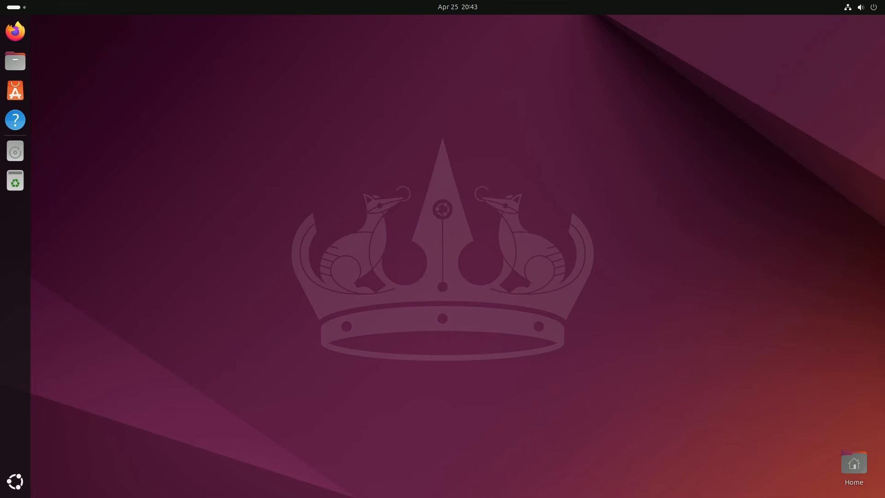
Search the App Center for "vlc media" and install the VLC snap package, authenticating with the account password
{"action": "left_click", "coordinate": [15, 91]}
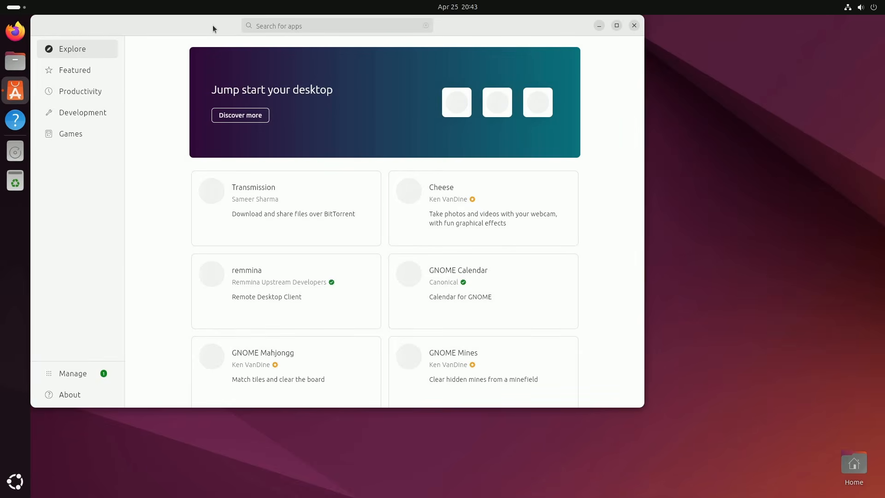
{"action": "left_click_drag", "start_coordinate": [212, 25], "coordinate": [334, 58]}
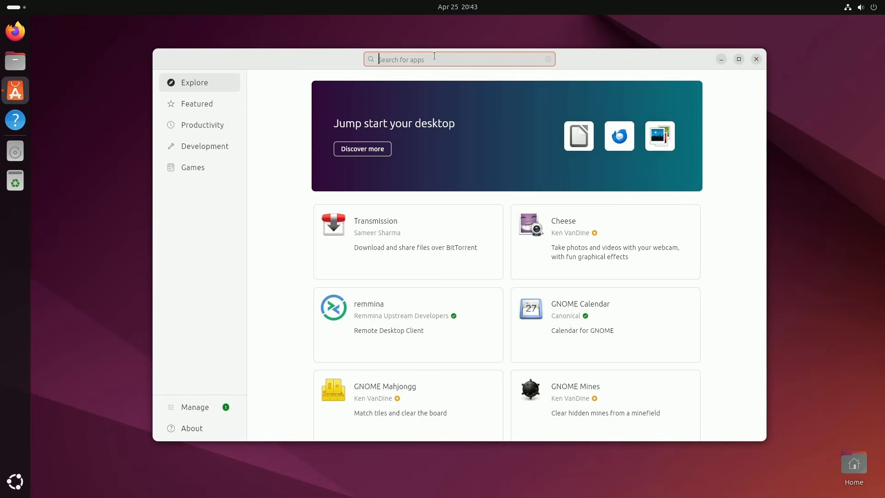
{"action": "type", "text": "vlc media"}
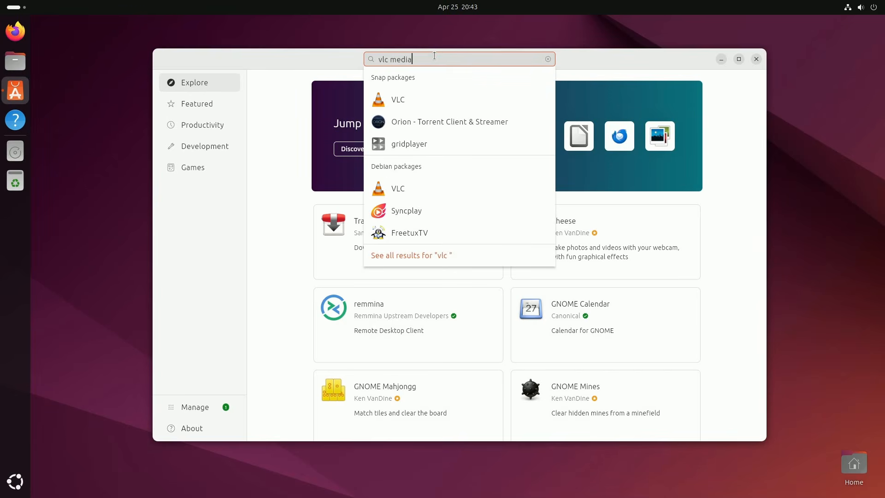
{"action": "left_click", "coordinate": [431, 99]}
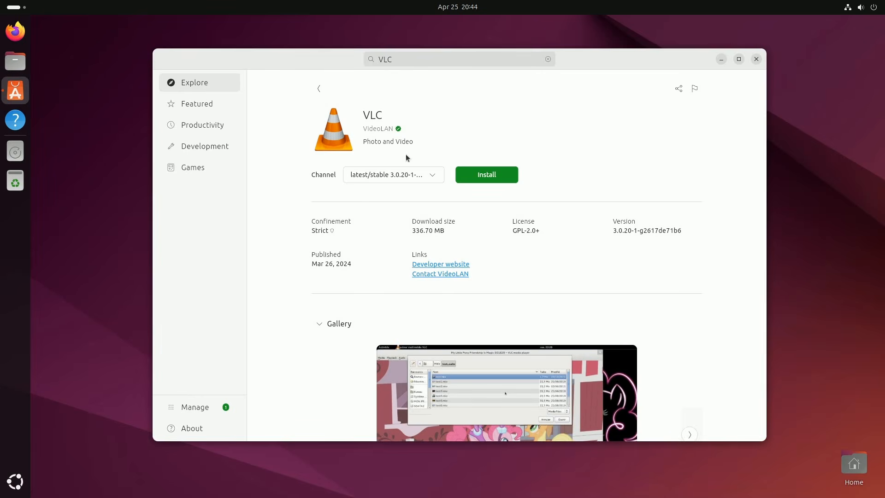
{"action": "left_click", "coordinate": [464, 175]}
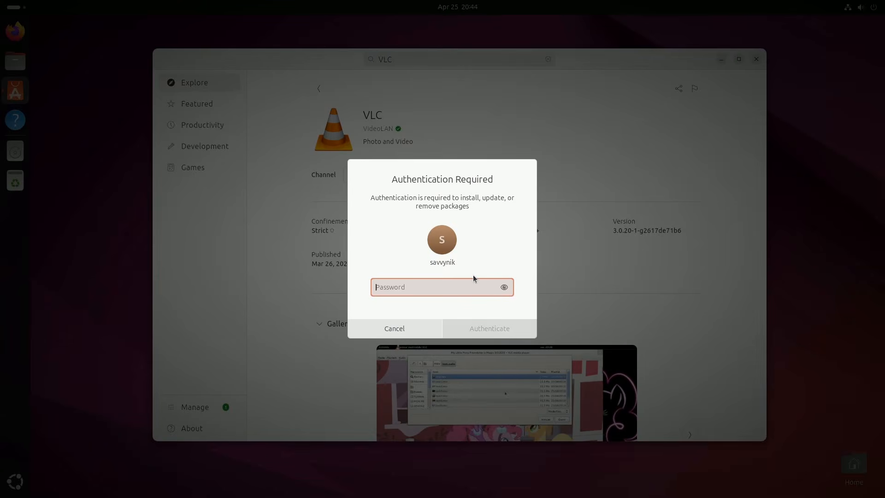
{"action": "type", "text": "********"}
{"action": "left_click", "coordinate": [493, 333]}
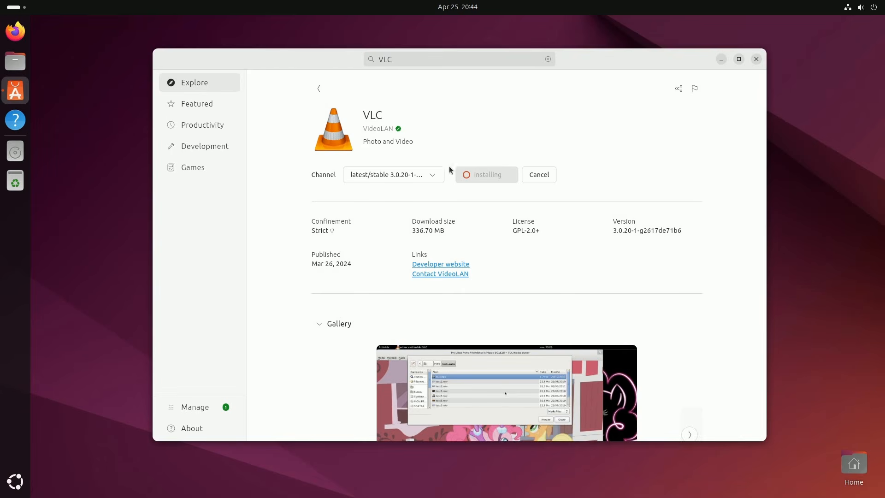
Search the App Center for "gimp" and install GNU Image Manipulation Program from the latest/stable channel
{"action": "left_click", "coordinate": [401, 58]}
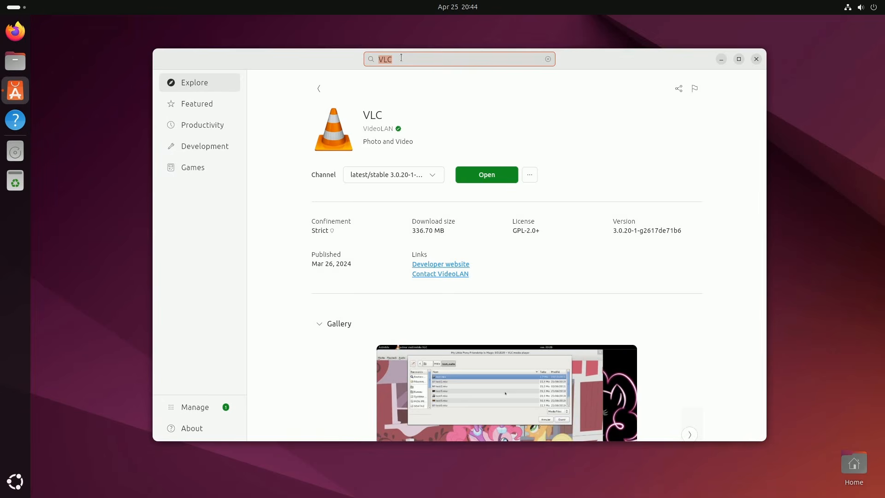
{"action": "type", "text": "gimp"}
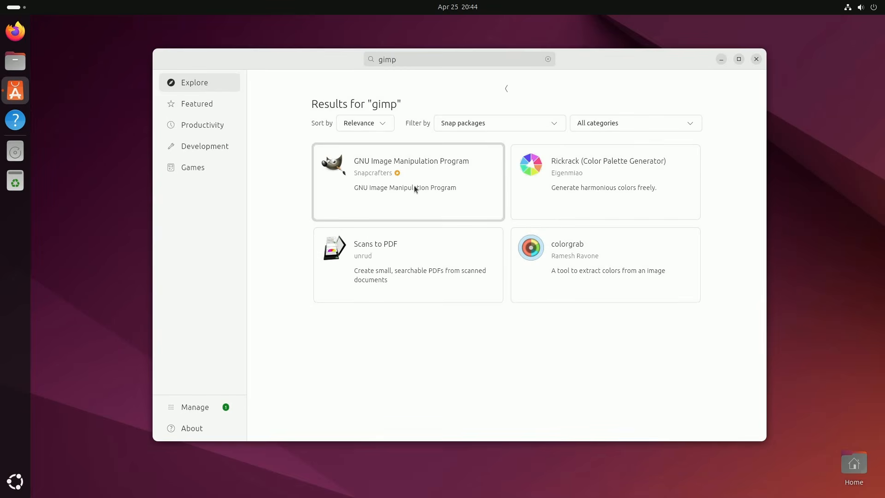
{"action": "left_click", "coordinate": [414, 187]}
{"action": "scroll", "coordinate": [509, 247], "scroll_direction": "down", "scroll_amount": 1}
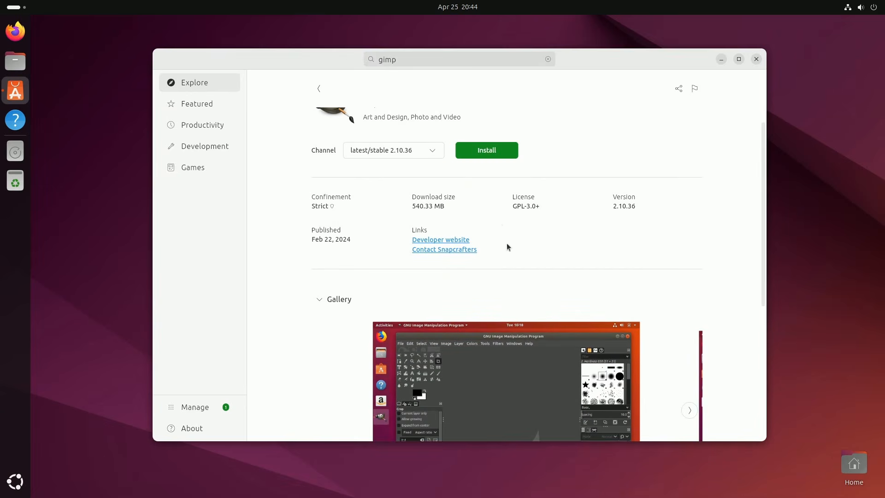
{"action": "scroll", "coordinate": [507, 246], "scroll_direction": "up", "scroll_amount": 1}
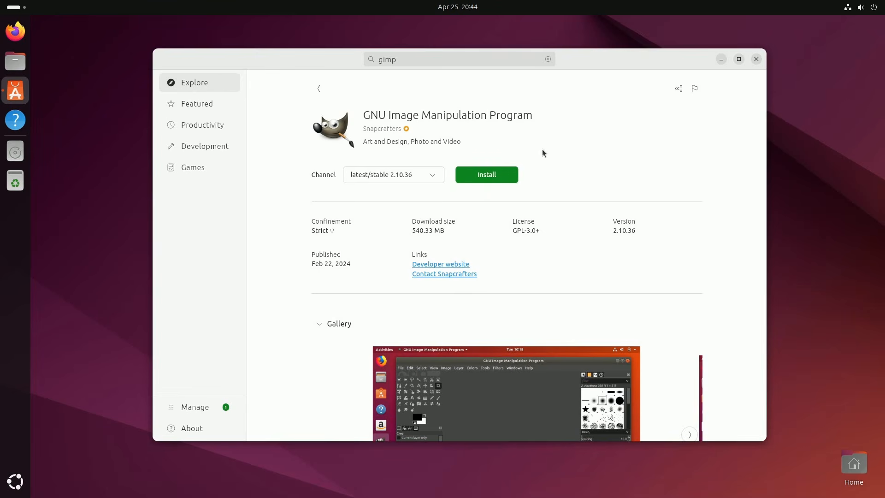
{"action": "left_click", "coordinate": [487, 174]}
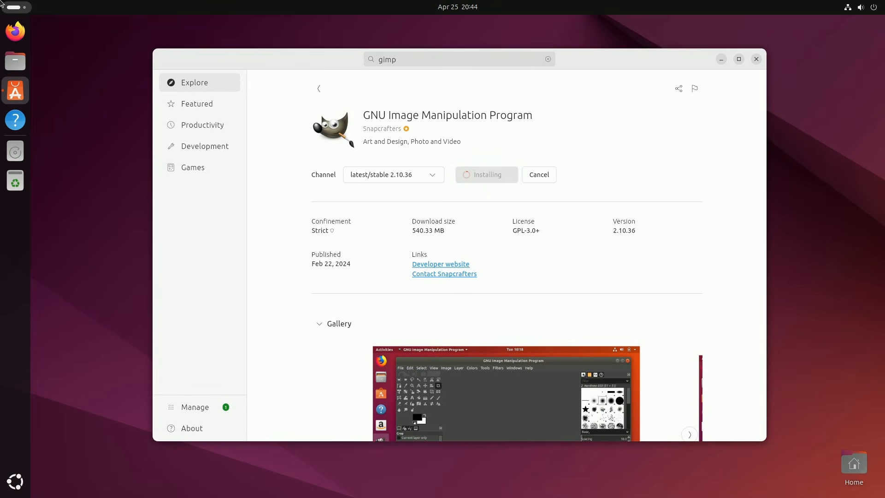
Search the App Center for "libre" and view the details of the libreoffice snap package
{"action": "left_click", "coordinate": [440, 60]}
{"action": "type", "text": "libre"}
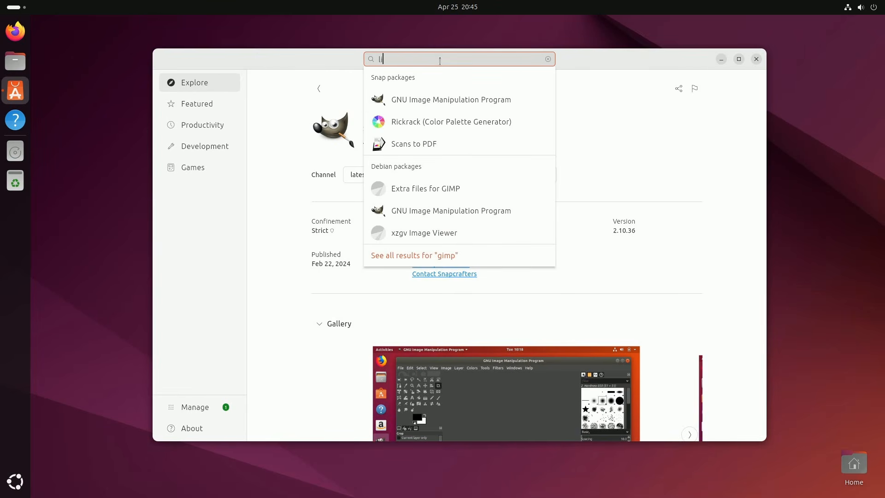
{"action": "key", "text": "Return"}
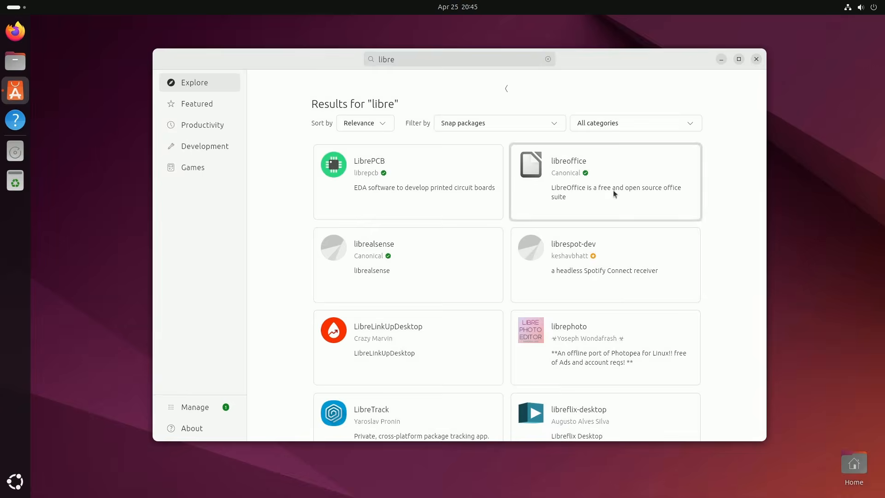
{"action": "left_click", "coordinate": [615, 192]}
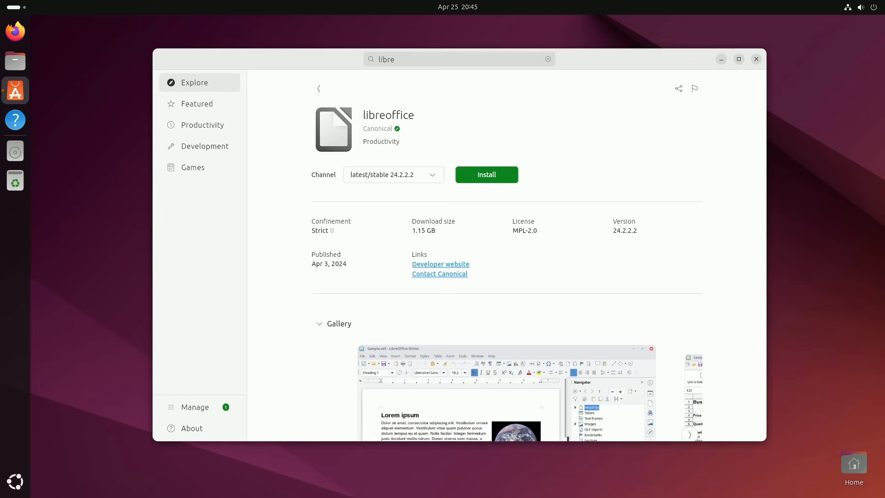
Search the App Center for "steam" and install the Steam snap package from the latest/stable channel
{"action": "left_click", "coordinate": [436, 60]}
{"action": "type", "text": "steam"}
{"action": "key", "text": "Return"}
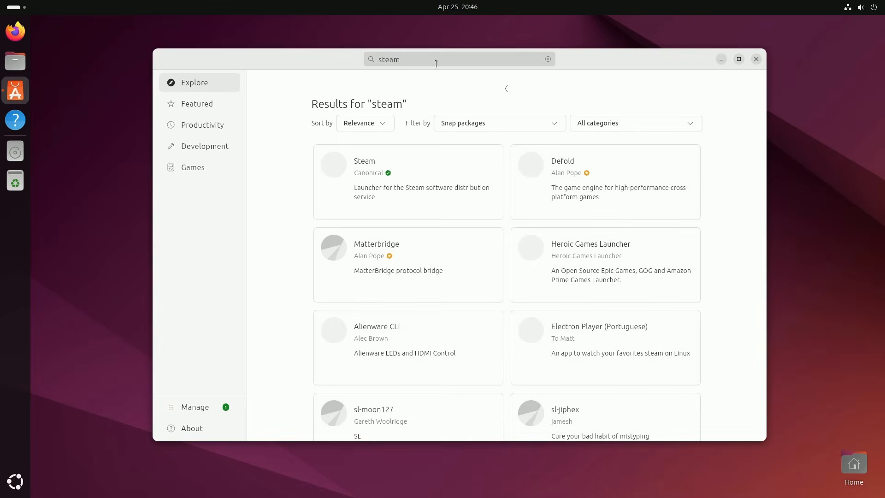
{"action": "left_click", "coordinate": [411, 191]}
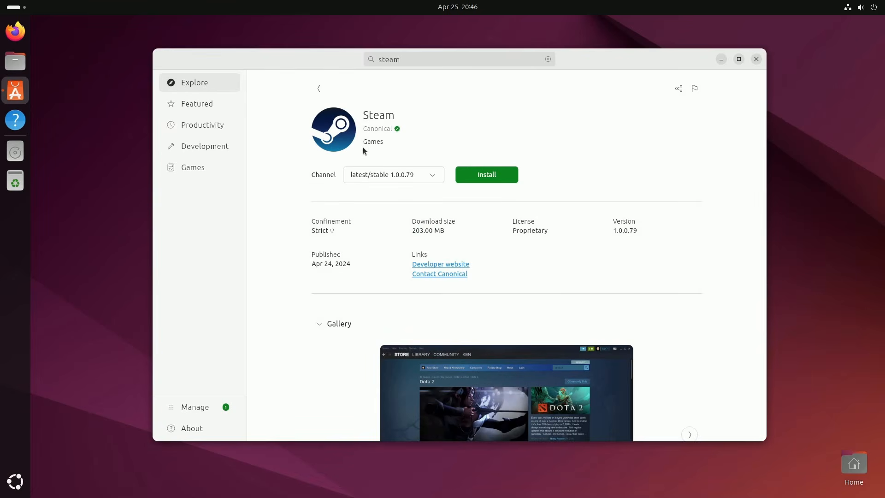
{"action": "left_click", "coordinate": [474, 175]}
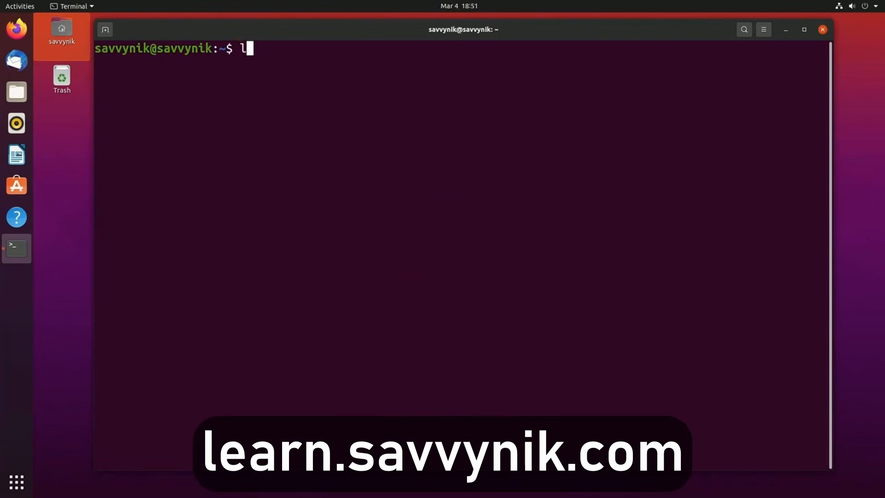
{"action": "type", "text": "s /"}
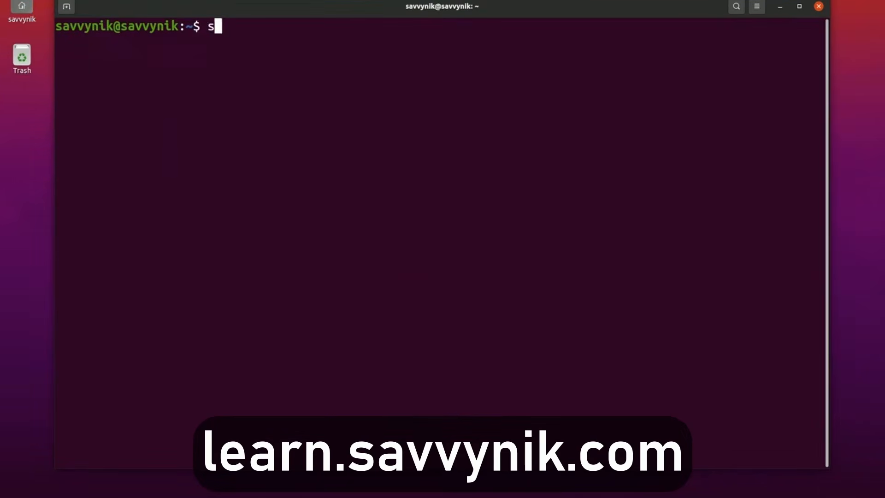
{"action": "type", "text": "udo apt"}
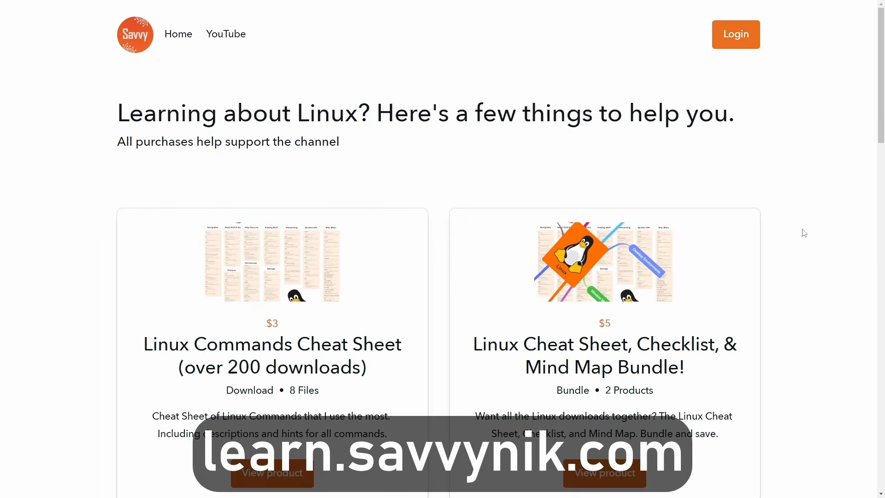
{"action": "scroll", "coordinate": [803, 234], "scroll_direction": "down", "scroll_amount": 1}
{"action": "scroll", "coordinate": [805, 233], "scroll_direction": "down", "scroll_amount": 5}
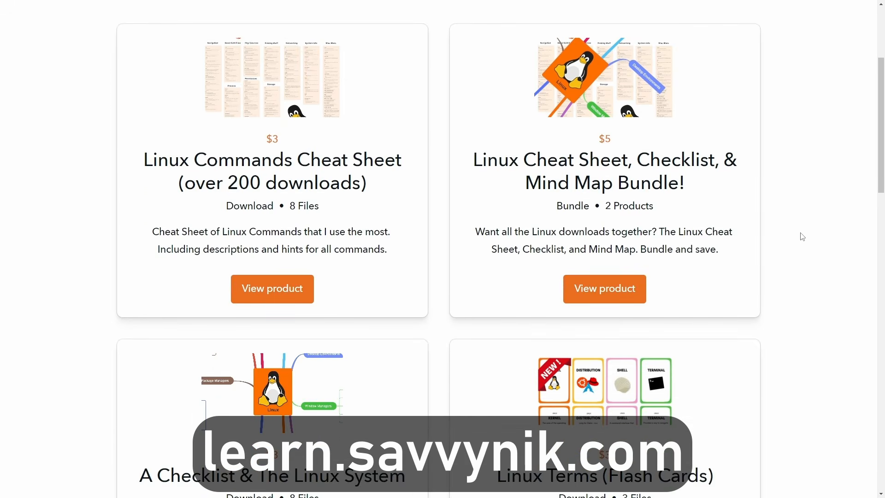
{"action": "scroll", "coordinate": [803, 236], "scroll_direction": "down", "scroll_amount": 5}
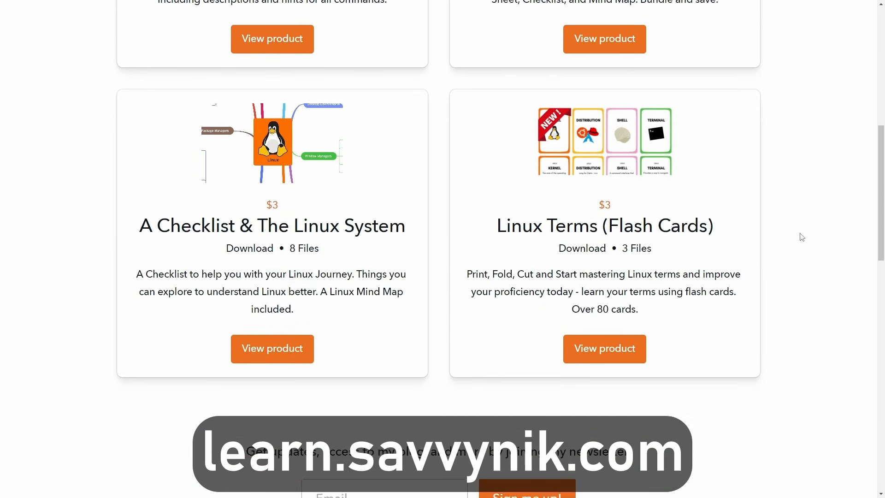
{"action": "scroll", "coordinate": [803, 238], "scroll_direction": "down", "scroll_amount": 6}
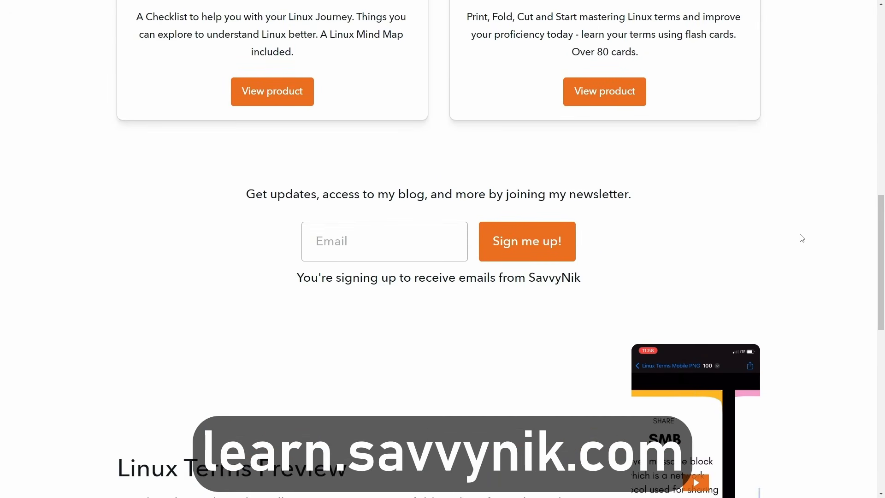